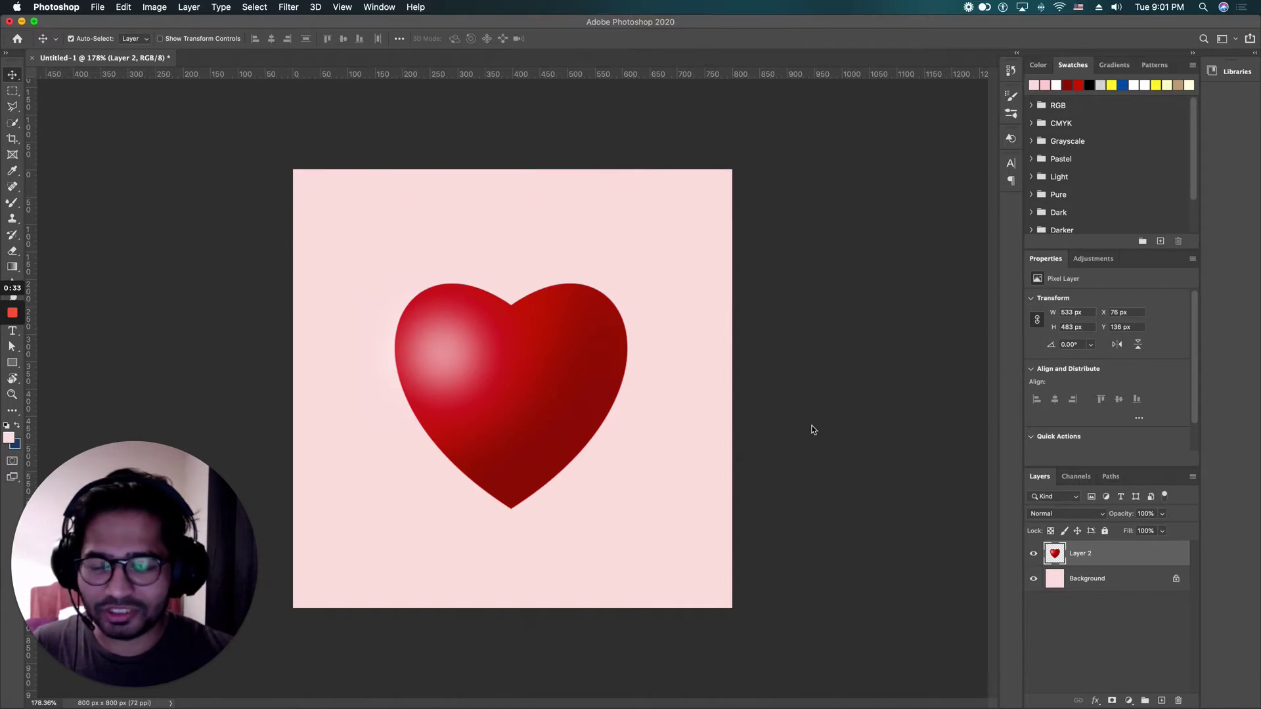
- Hide Layer 2 so the finished glossy heart no longer shows on the pink canvas
click(1033, 554)
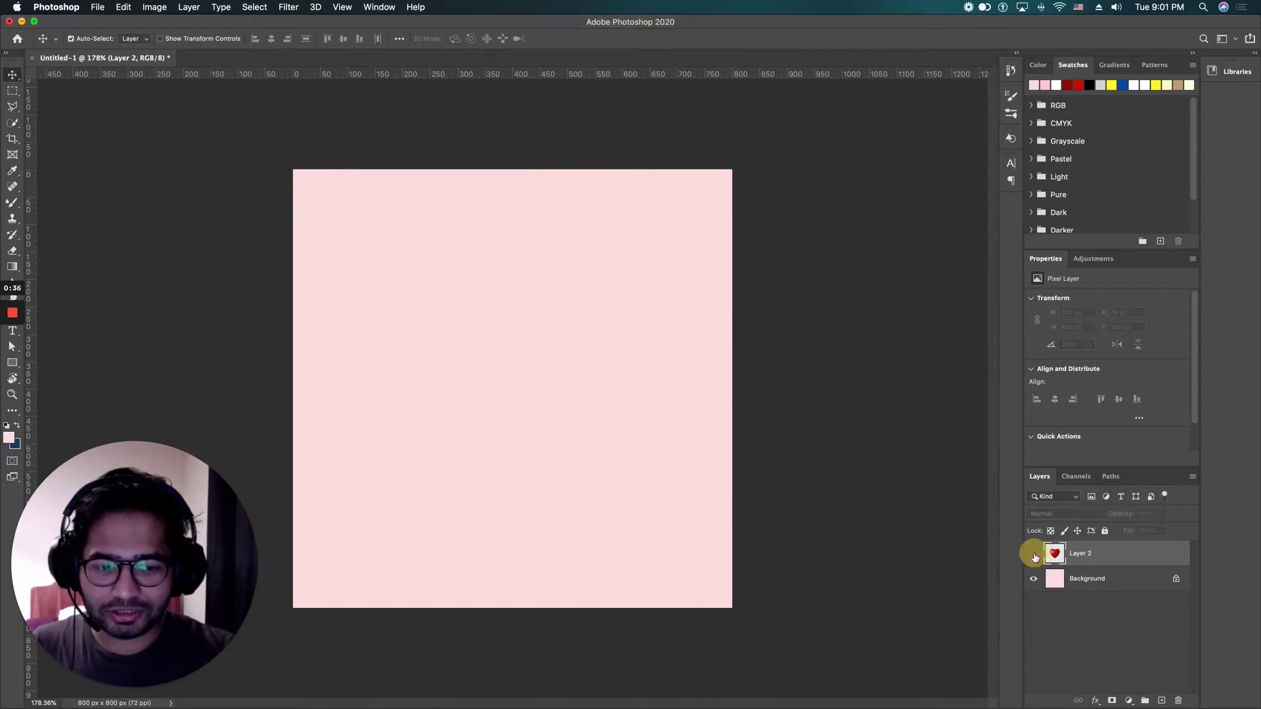
- Select the Pen tool and add a 2-column, 2-row guide layout crossing at the canvas centre
click(6, 53)
click(32, 188)
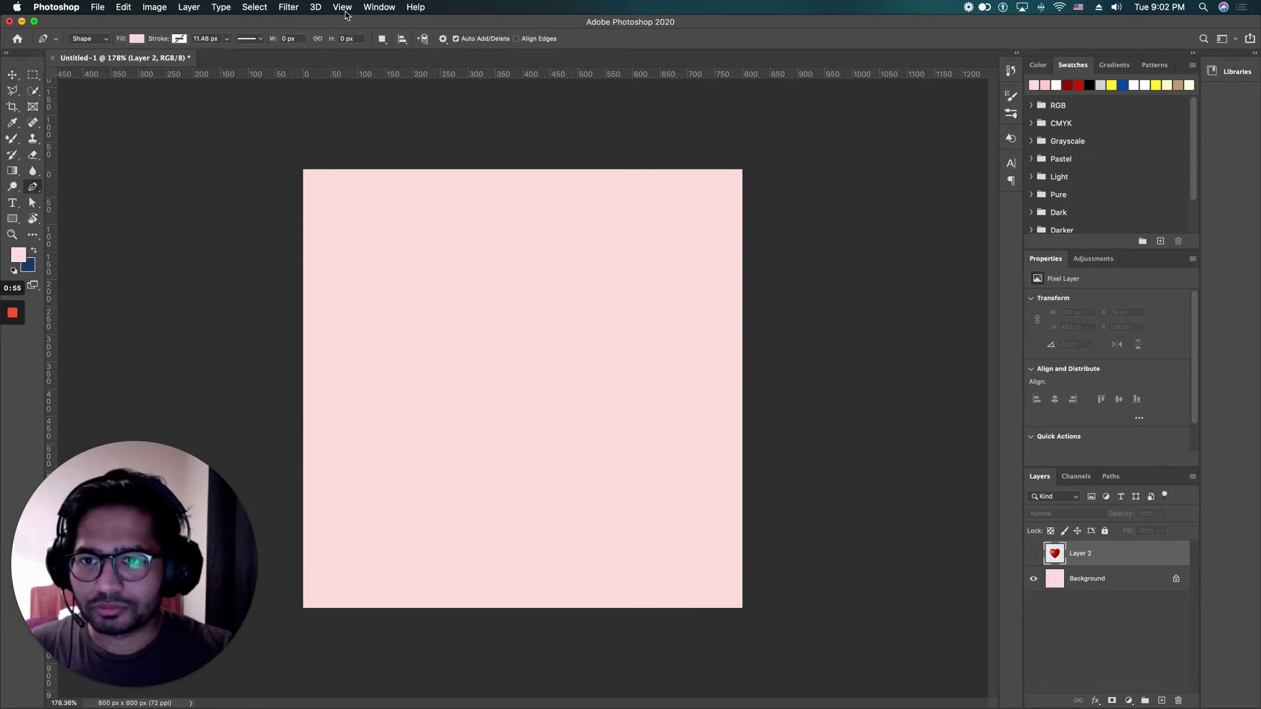
click(338, 8)
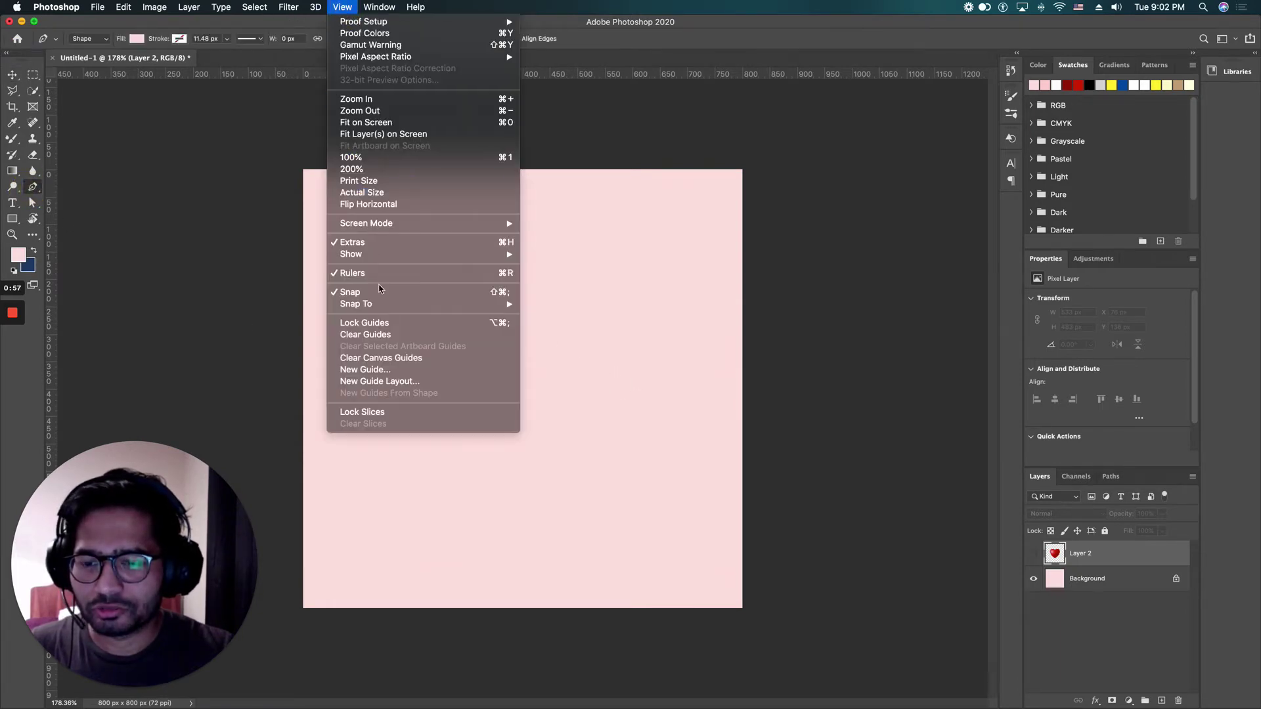
click(401, 385)
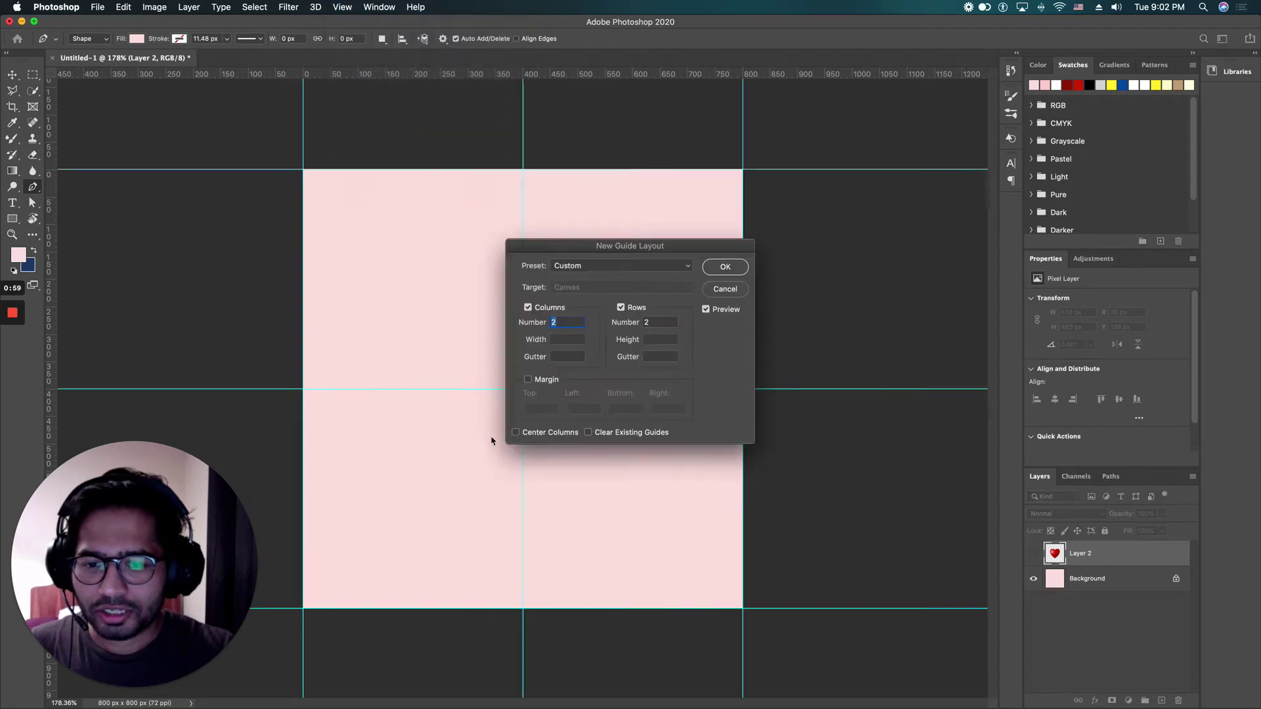
drag(600, 247, 837, 285)
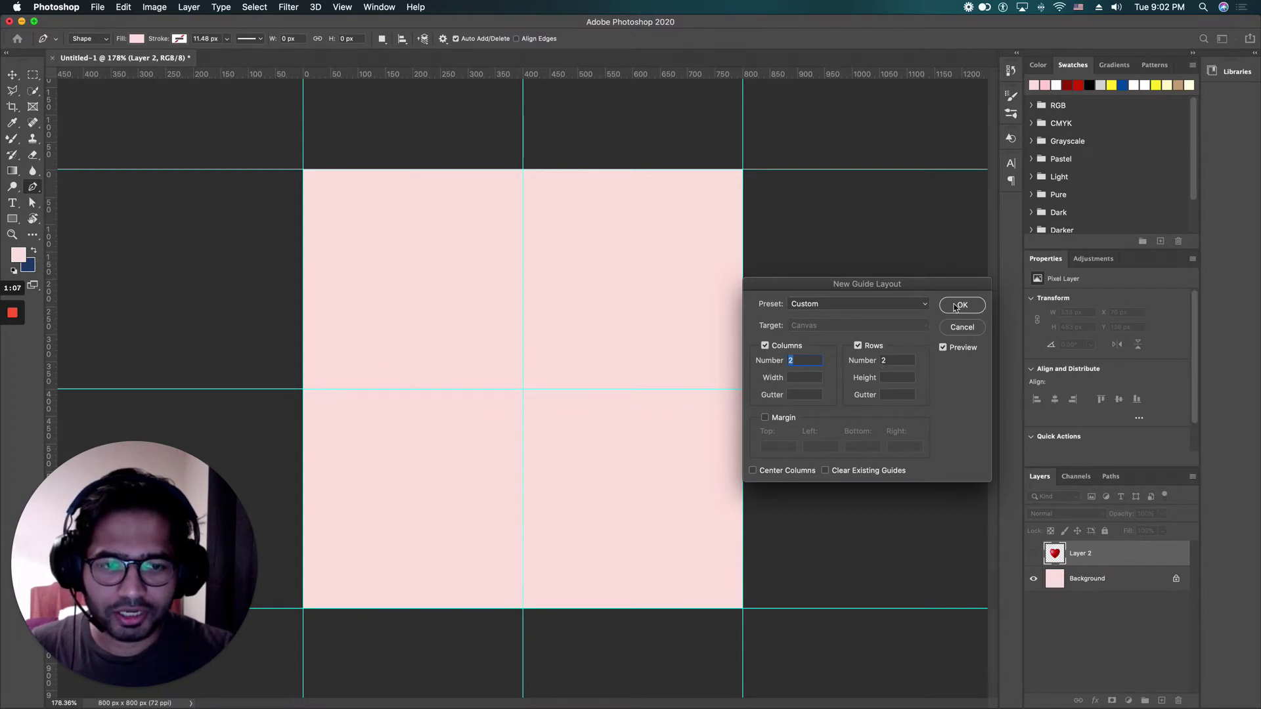
click(961, 304)
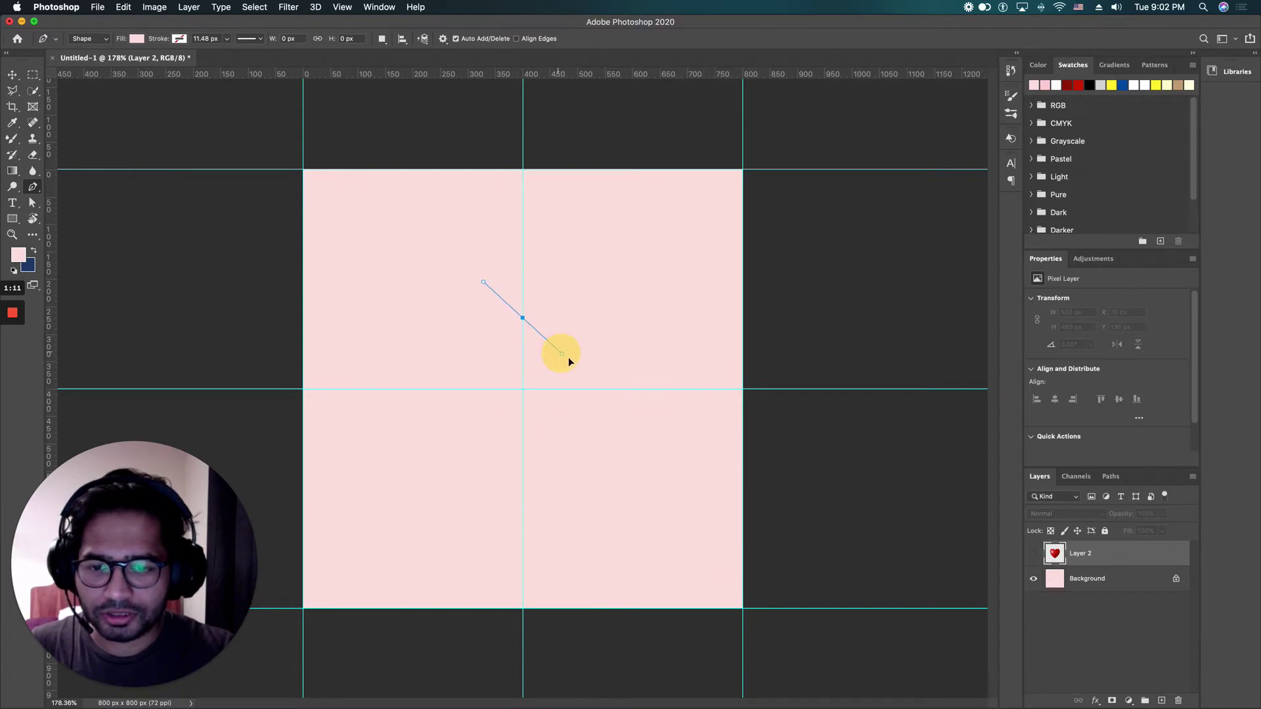
- Draw a curved Pen path from a top centre-guide anchor bulging right to a lower centre anchor
drag(569, 358, 610, 262)
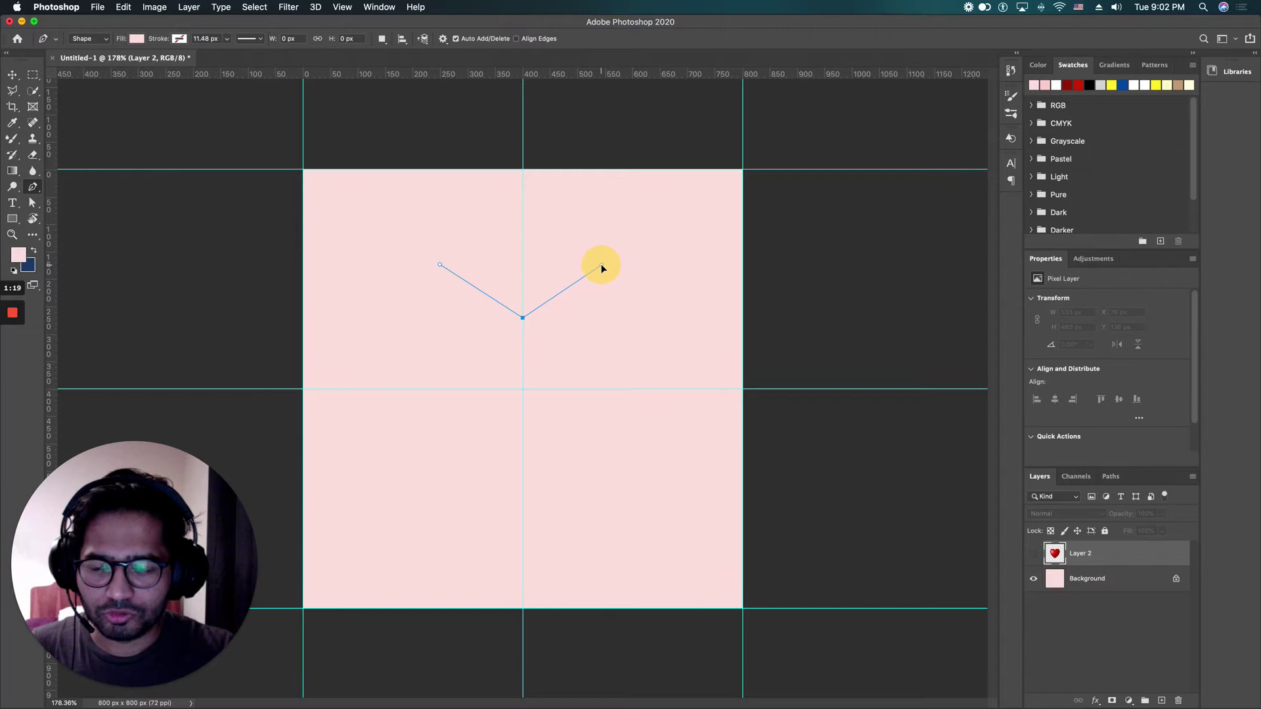
drag(601, 268, 602, 266)
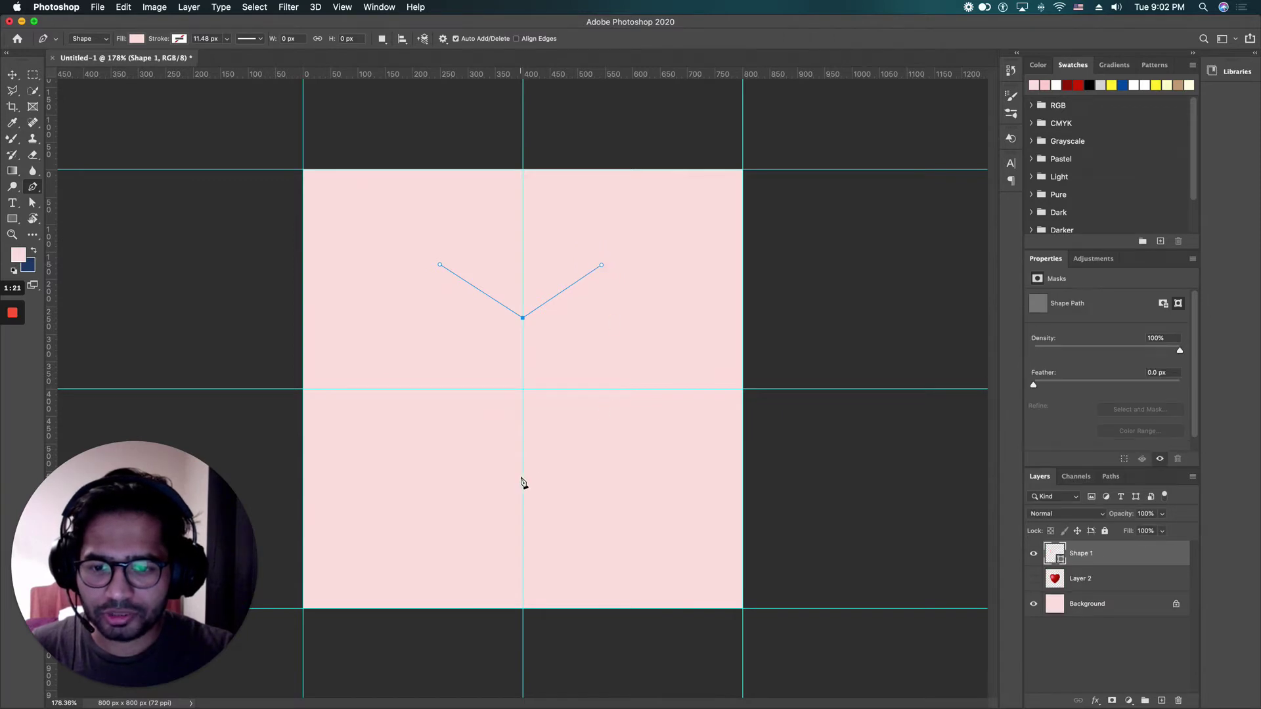
drag(523, 479, 352, 564)
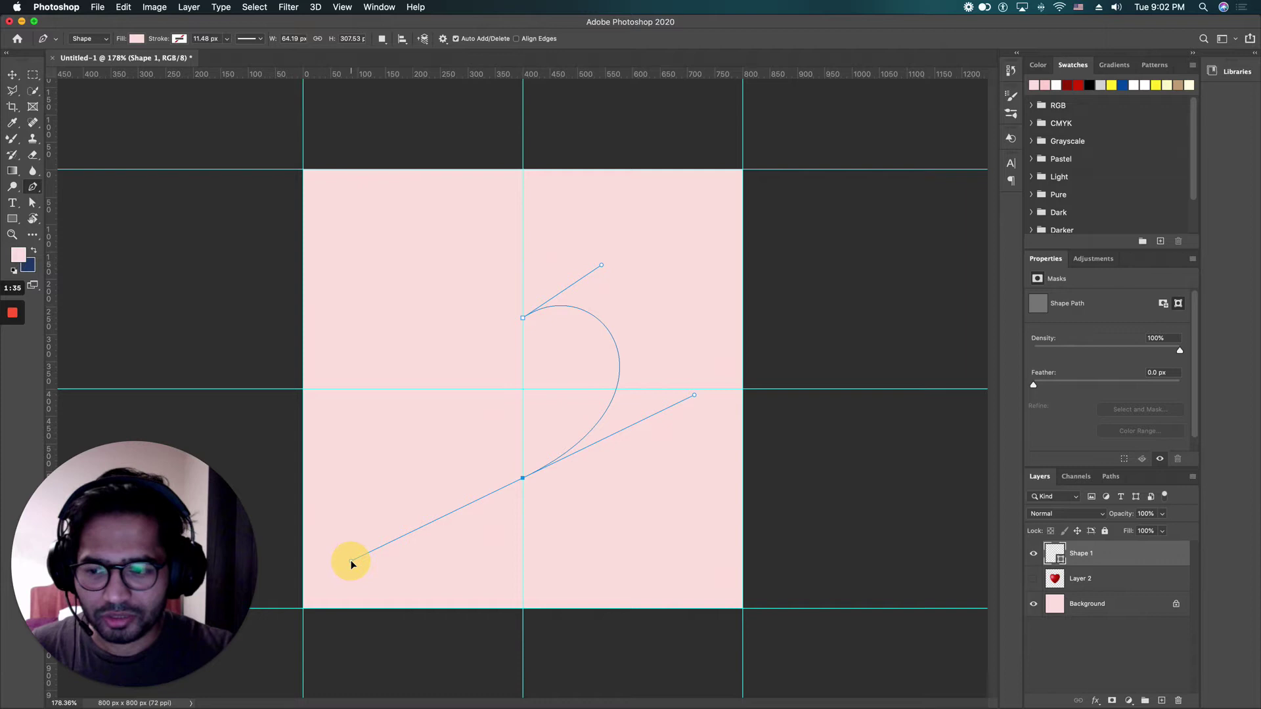
drag(352, 564, 352, 565)
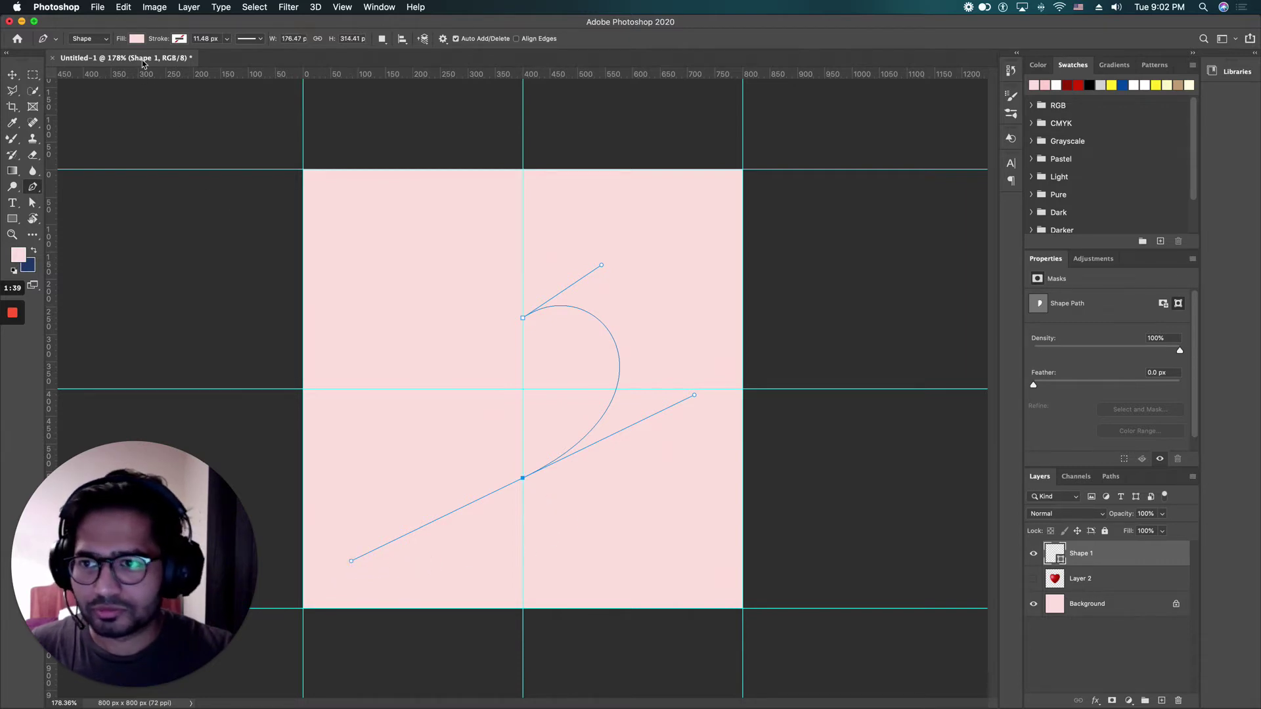
- Fill the half-heart shape with red
click(136, 39)
click(103, 104)
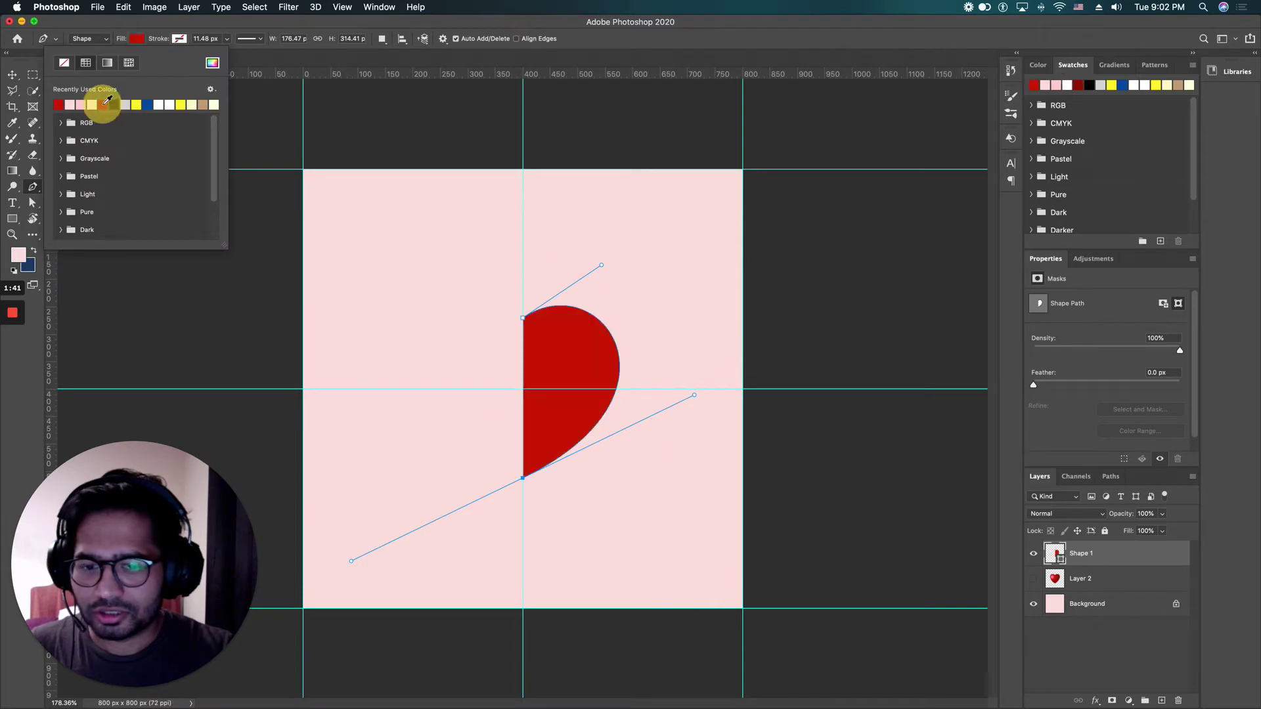
click(12, 75)
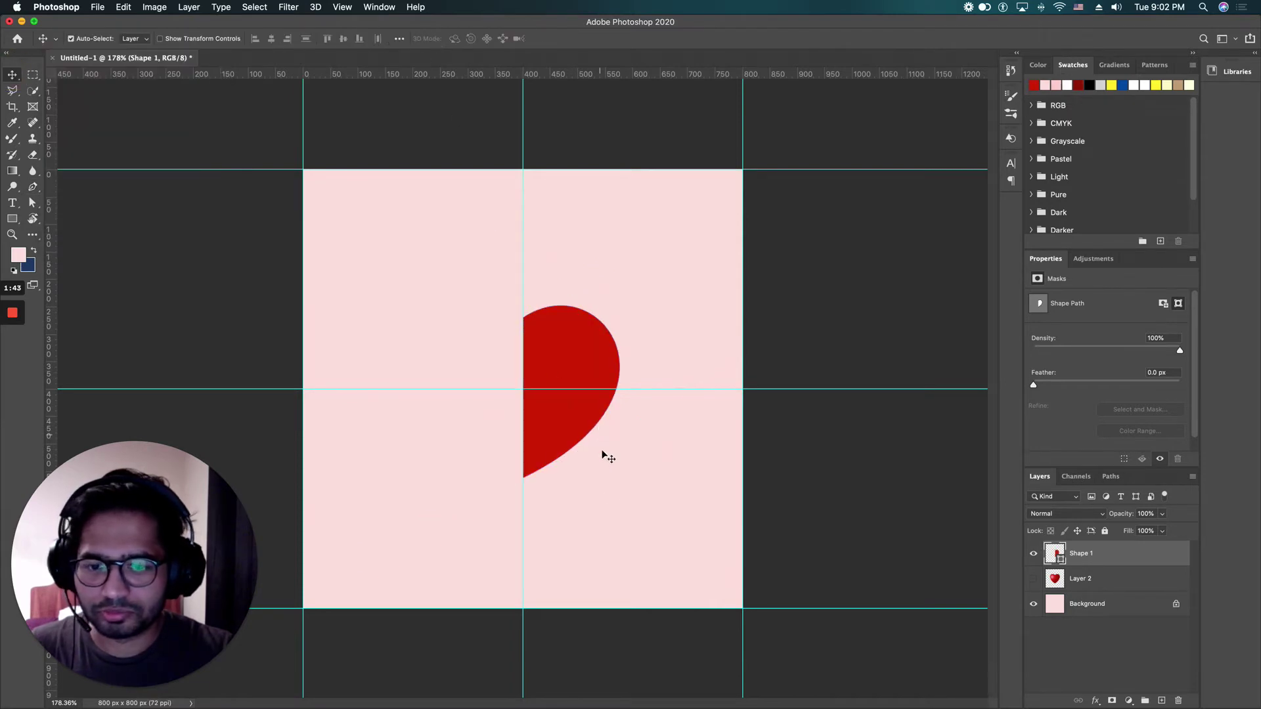
click(602, 494)
click(558, 344)
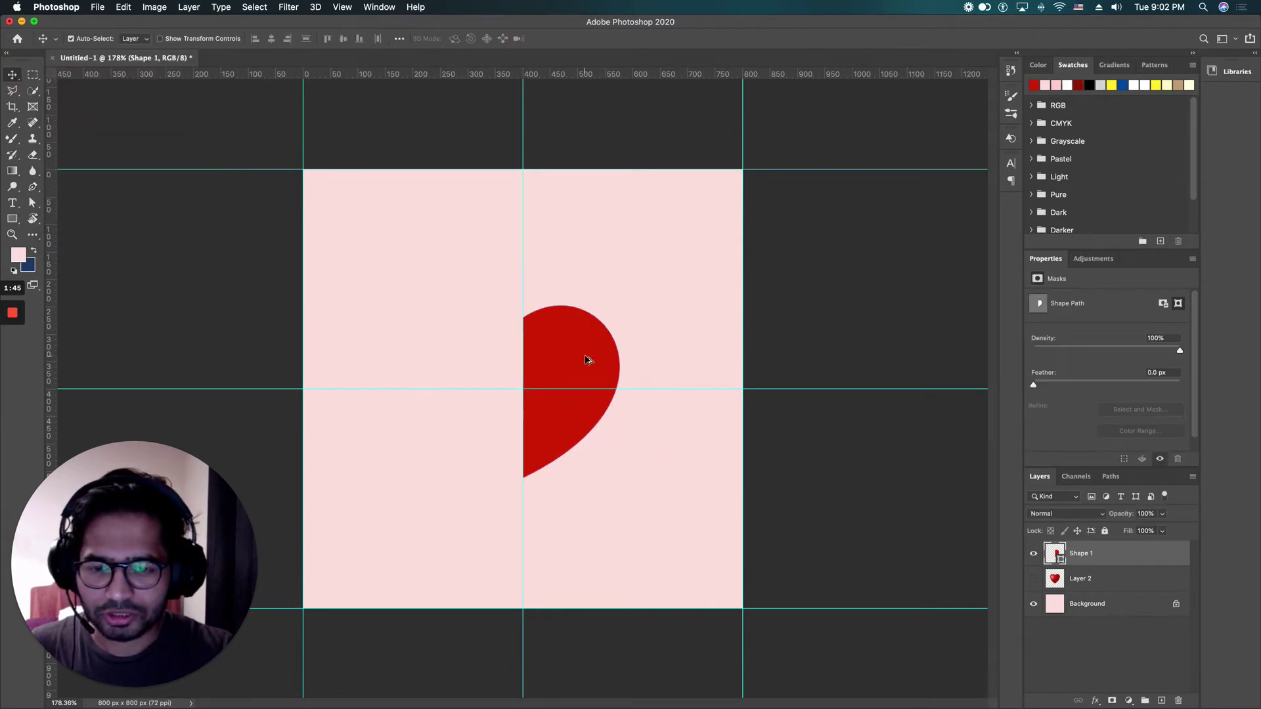
- Duplicate the half-heart, flip the copy horizontally, and align it on the left to complete the heart
drag(591, 360, 456, 368)
key(super+t)
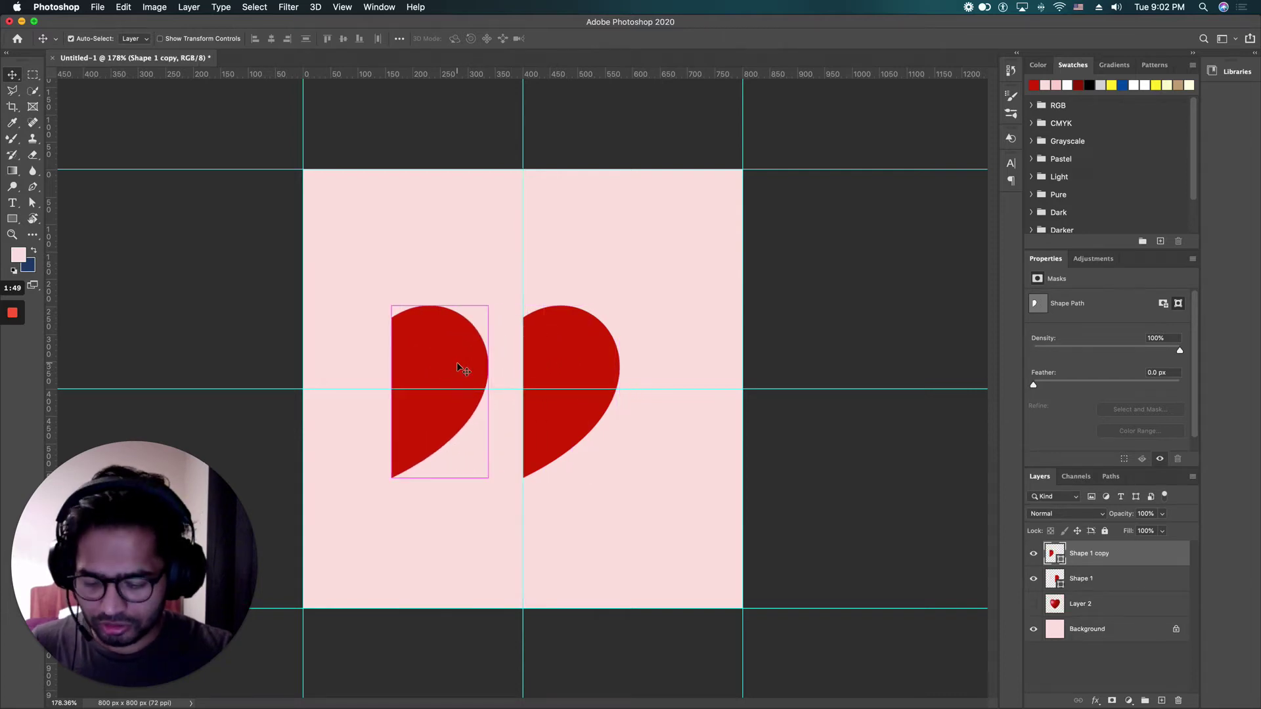
right_click(462, 368)
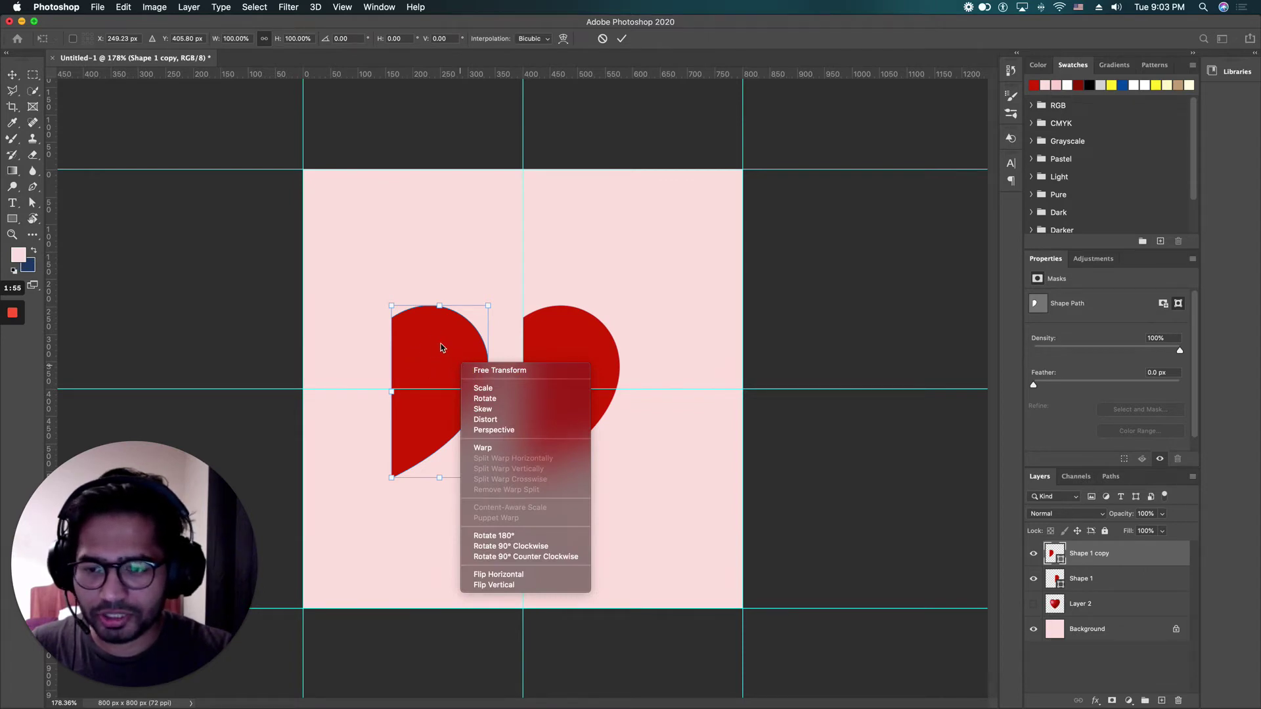
click(498, 578)
drag(458, 396, 490, 372)
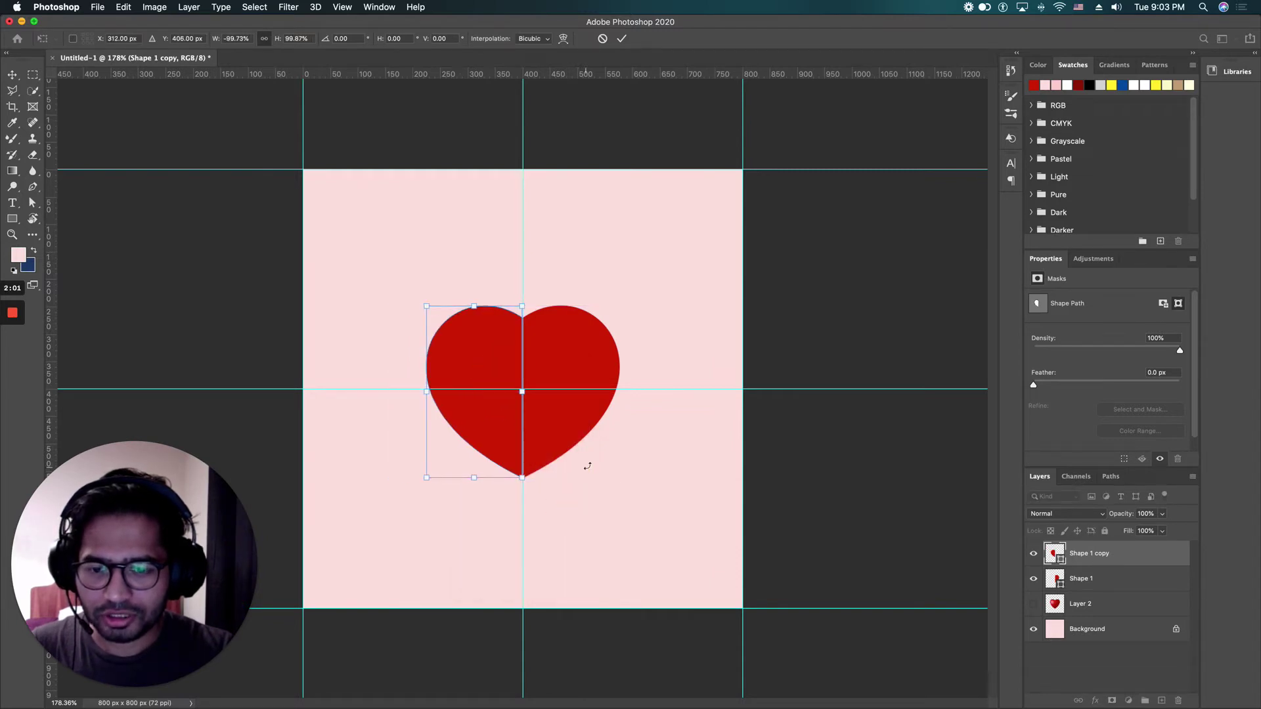
key(Return)
click(500, 333)
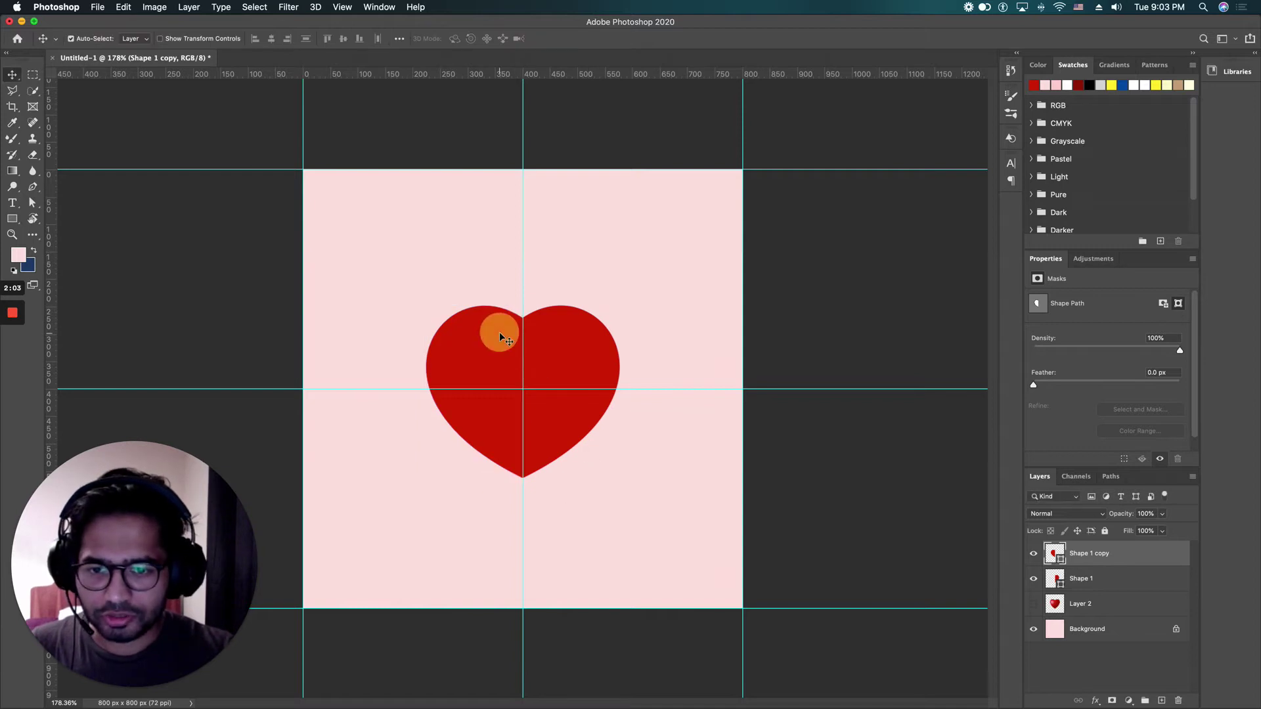
click(553, 354)
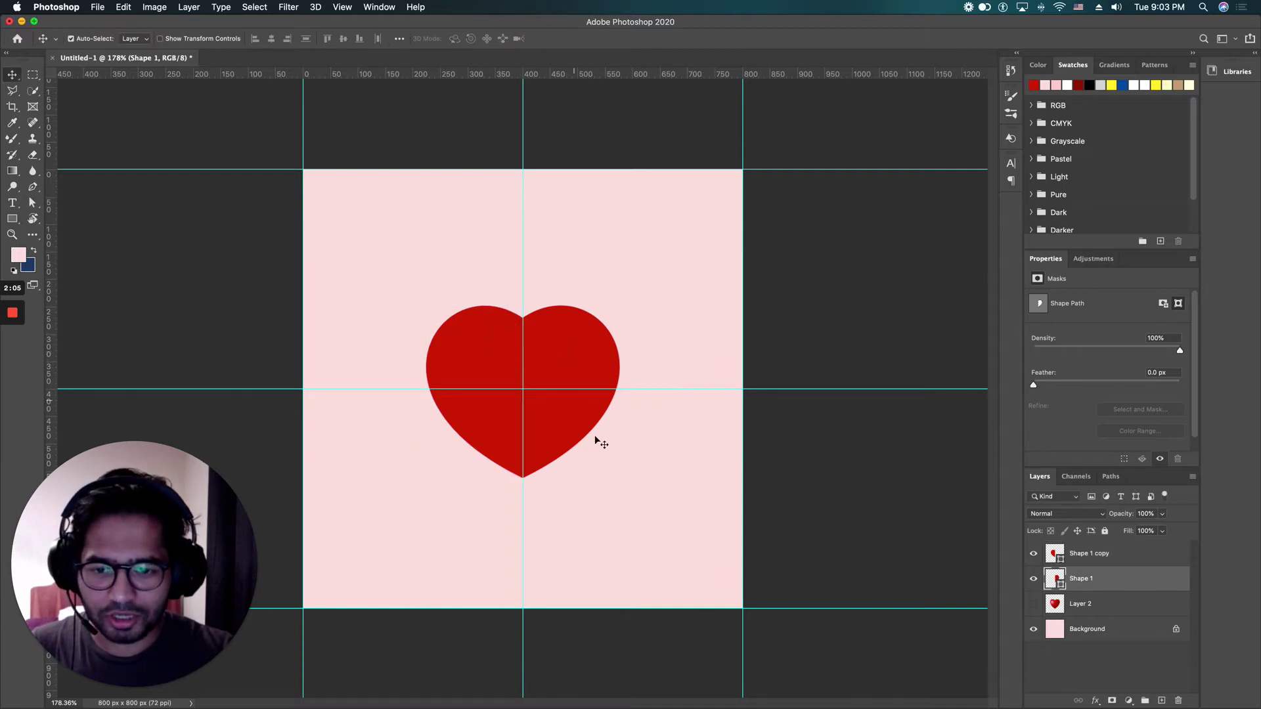
click(627, 526)
click(470, 356)
- Merge both heart halves into one Shape 1 copy layer and hide the guides
shift+click(578, 357)
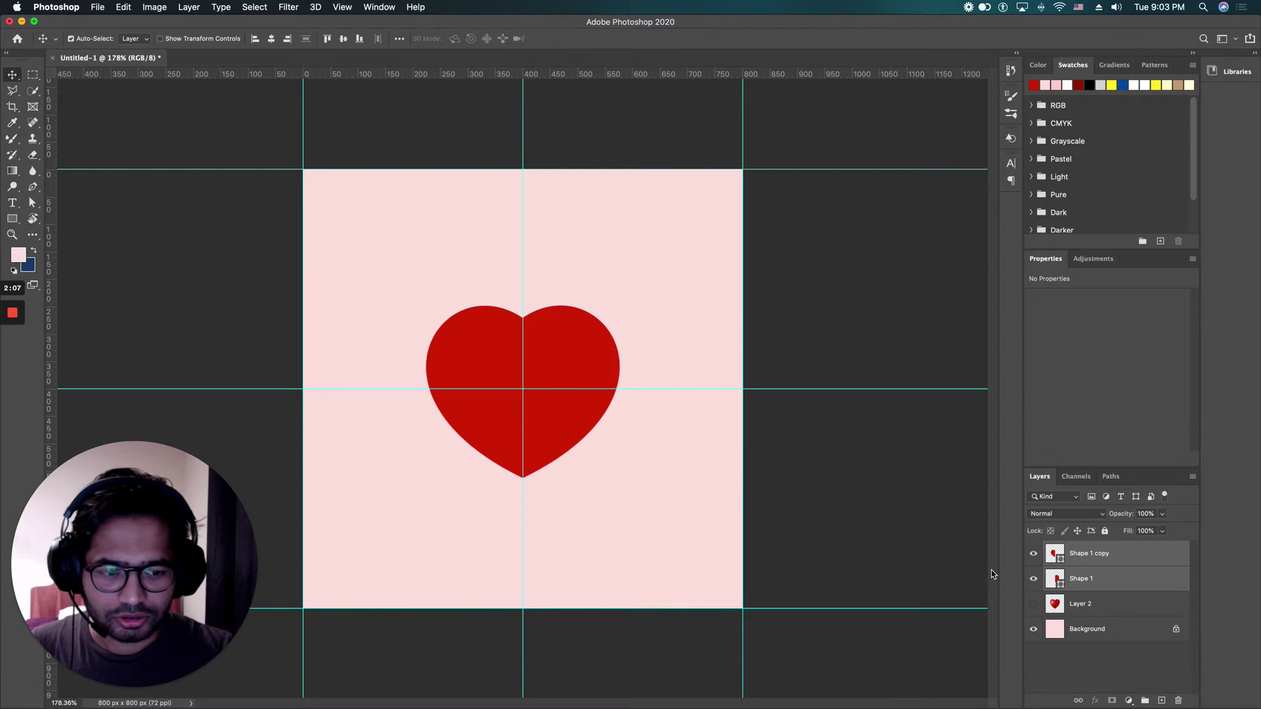
right_click(1112, 587)
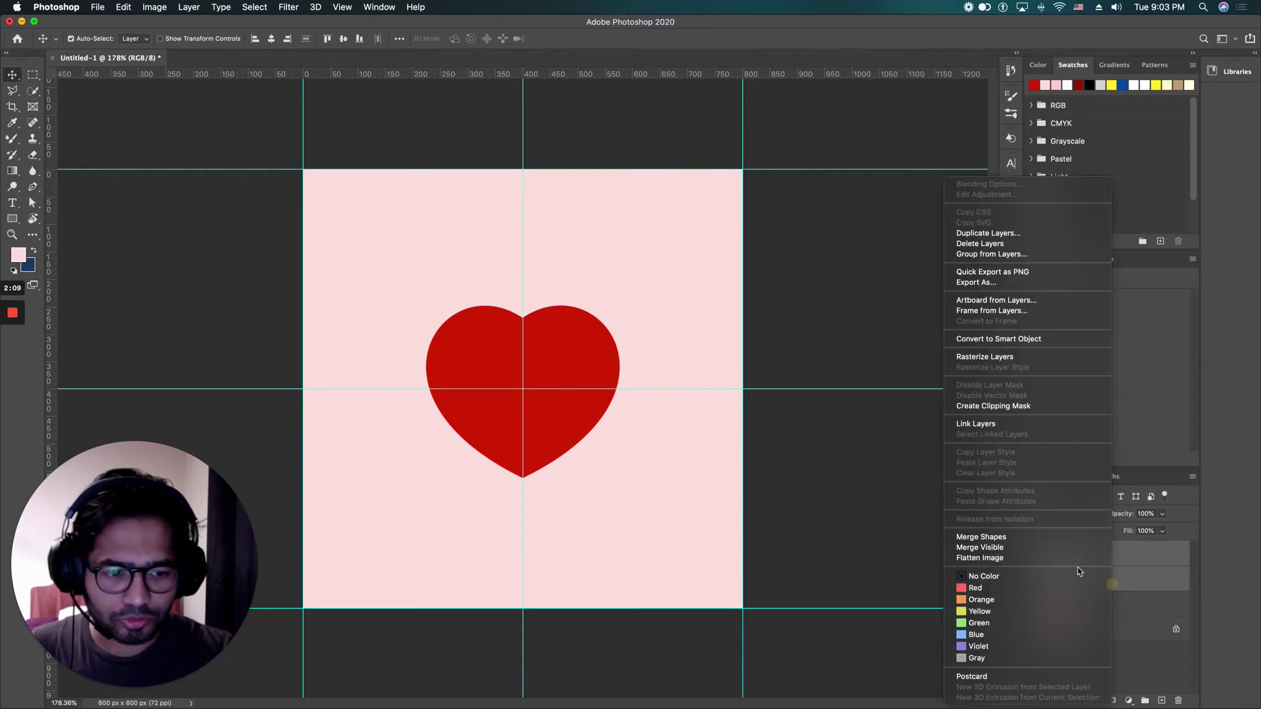
click(1030, 539)
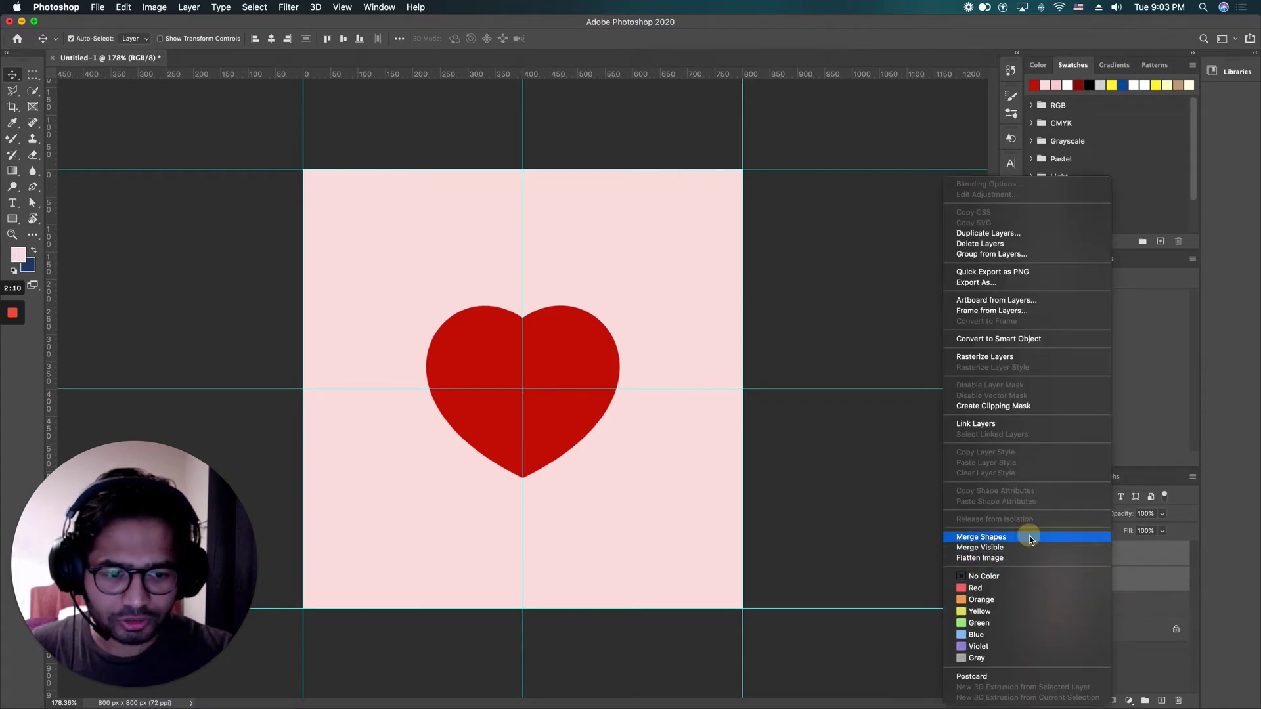
click(645, 507)
click(541, 350)
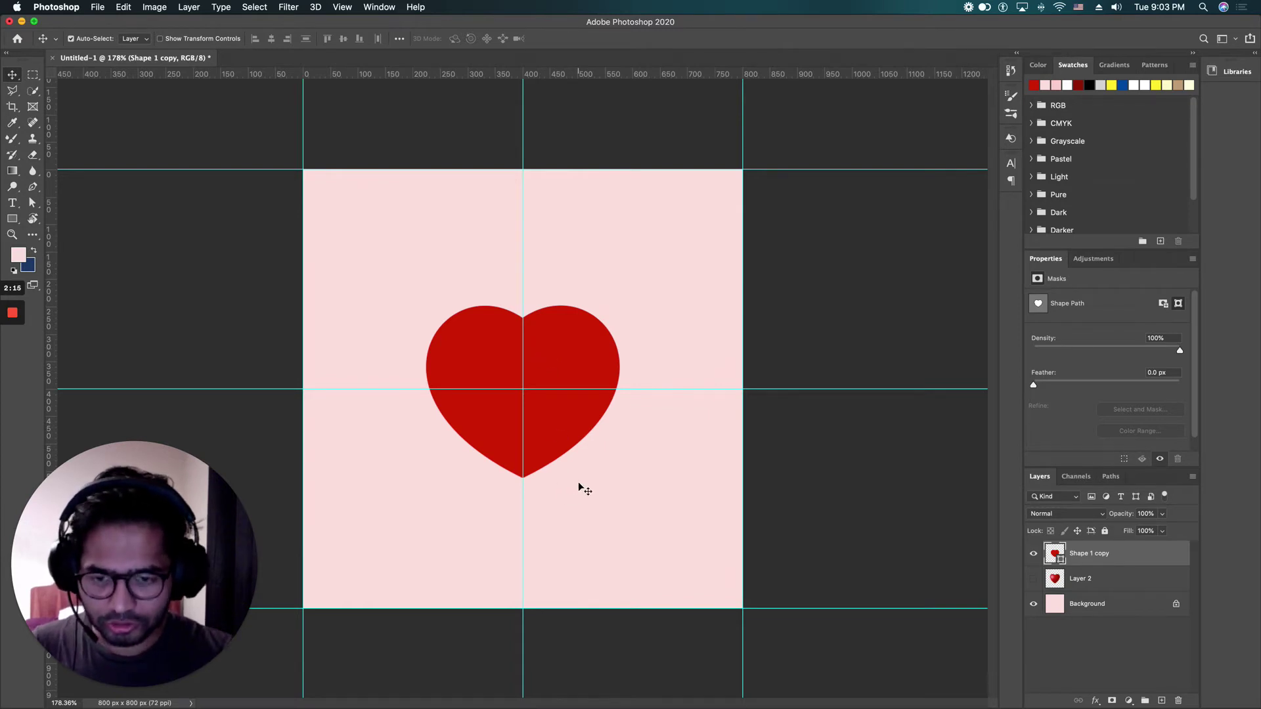
key(super+semicolon)
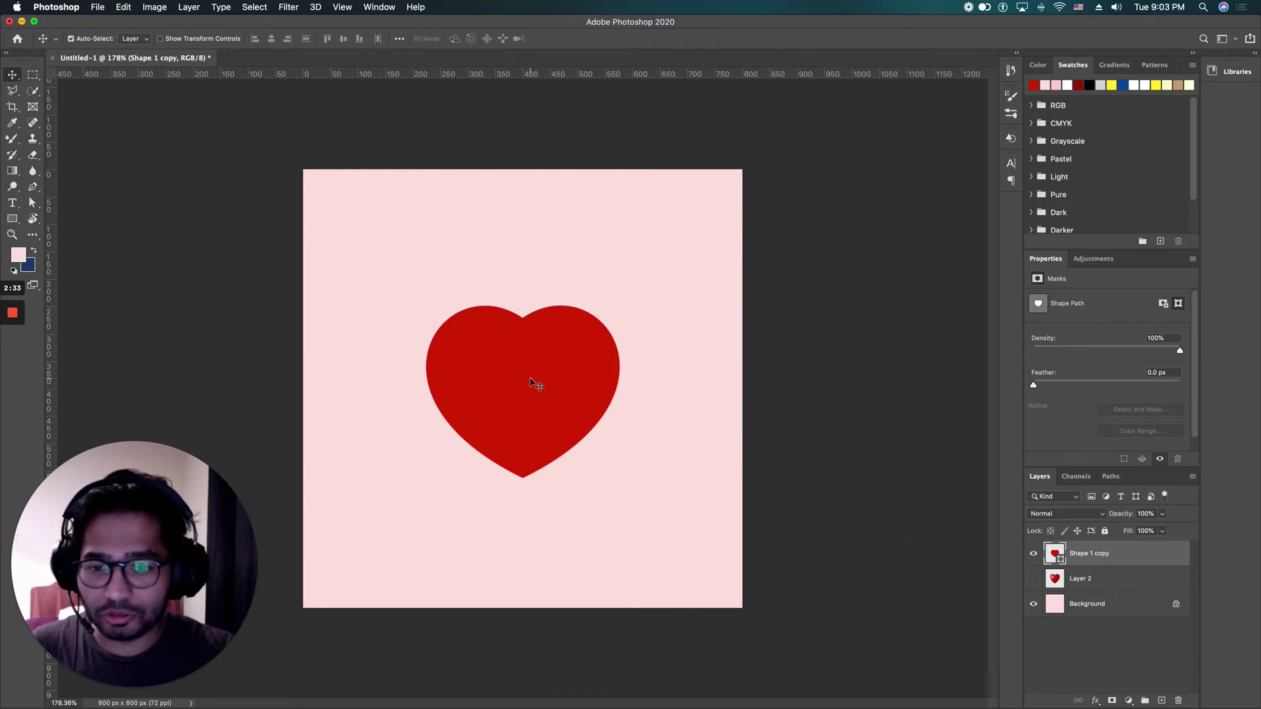
- Add empty Layer 3 and set the Mixer Brush to a 200 px Soft Round tip, undoing a test stroke
click(1160, 701)
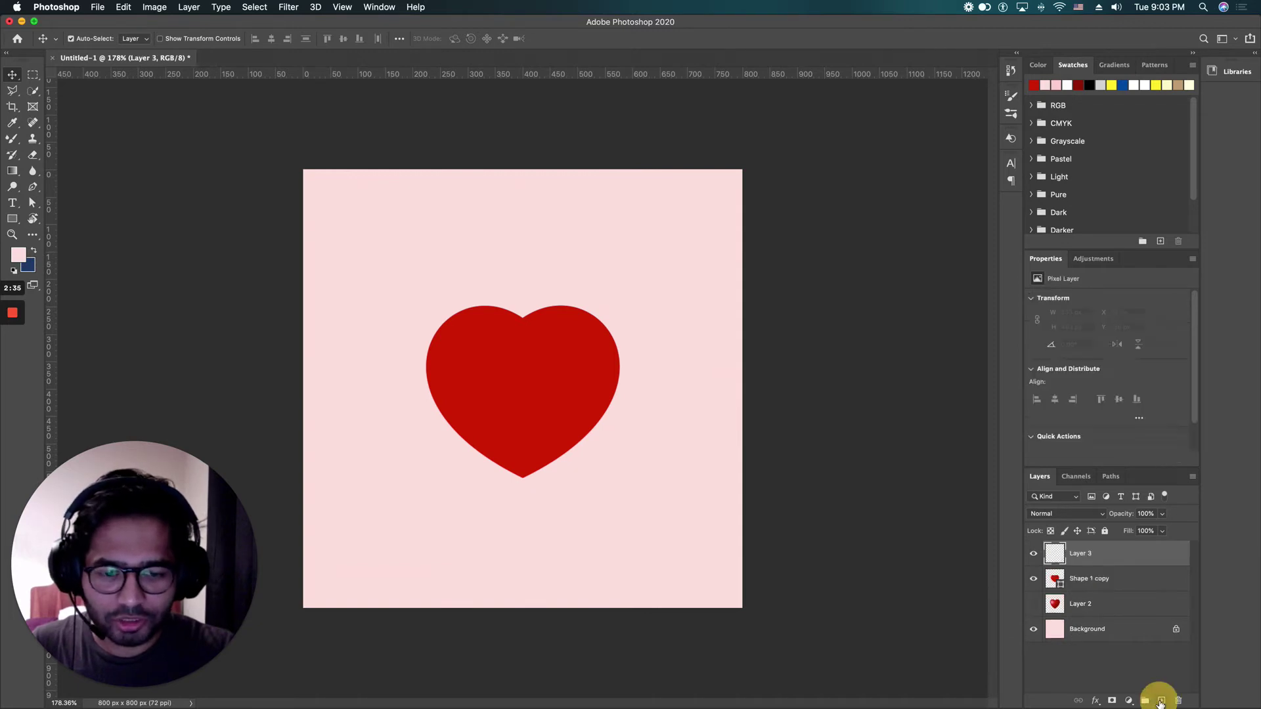
click(10, 140)
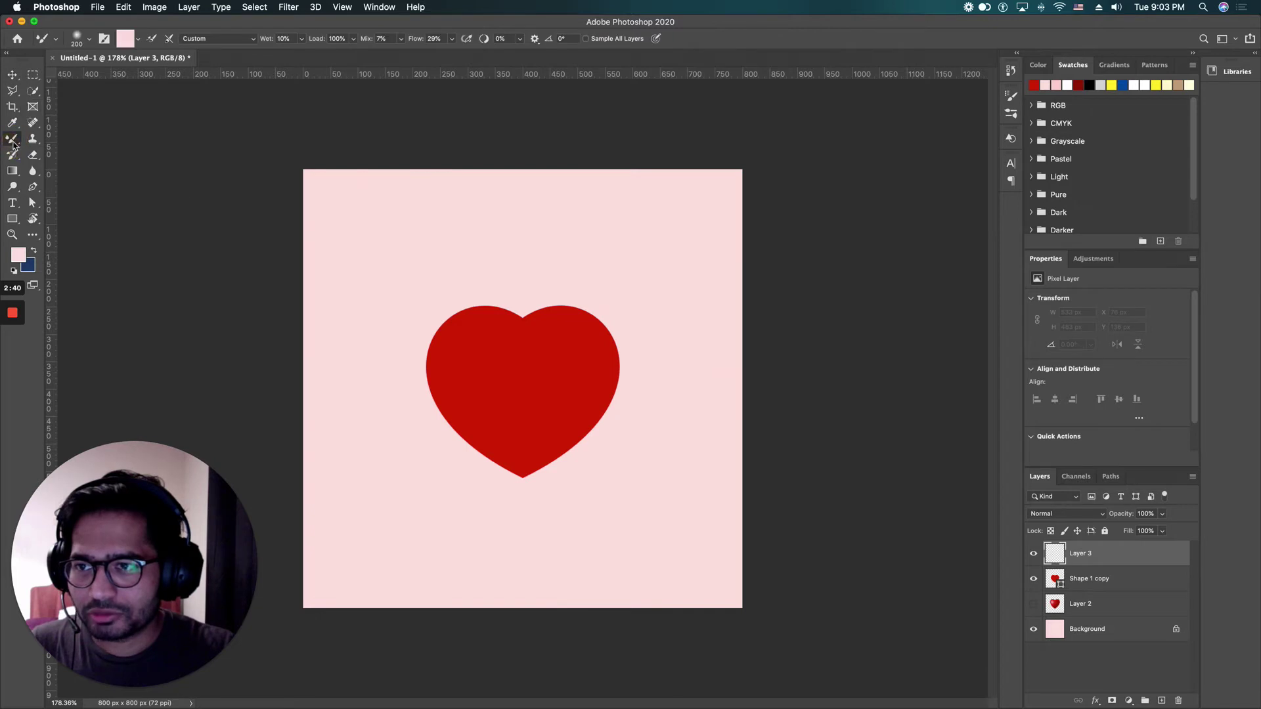
click(91, 39)
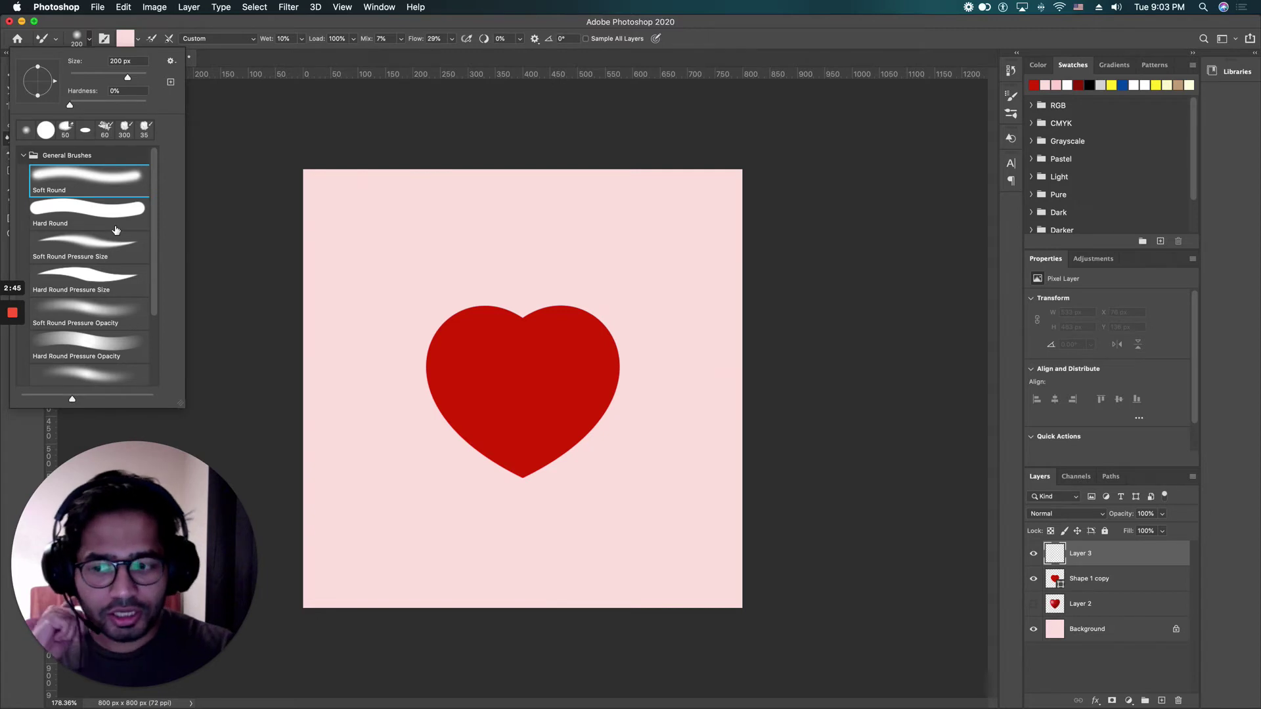
click(172, 26)
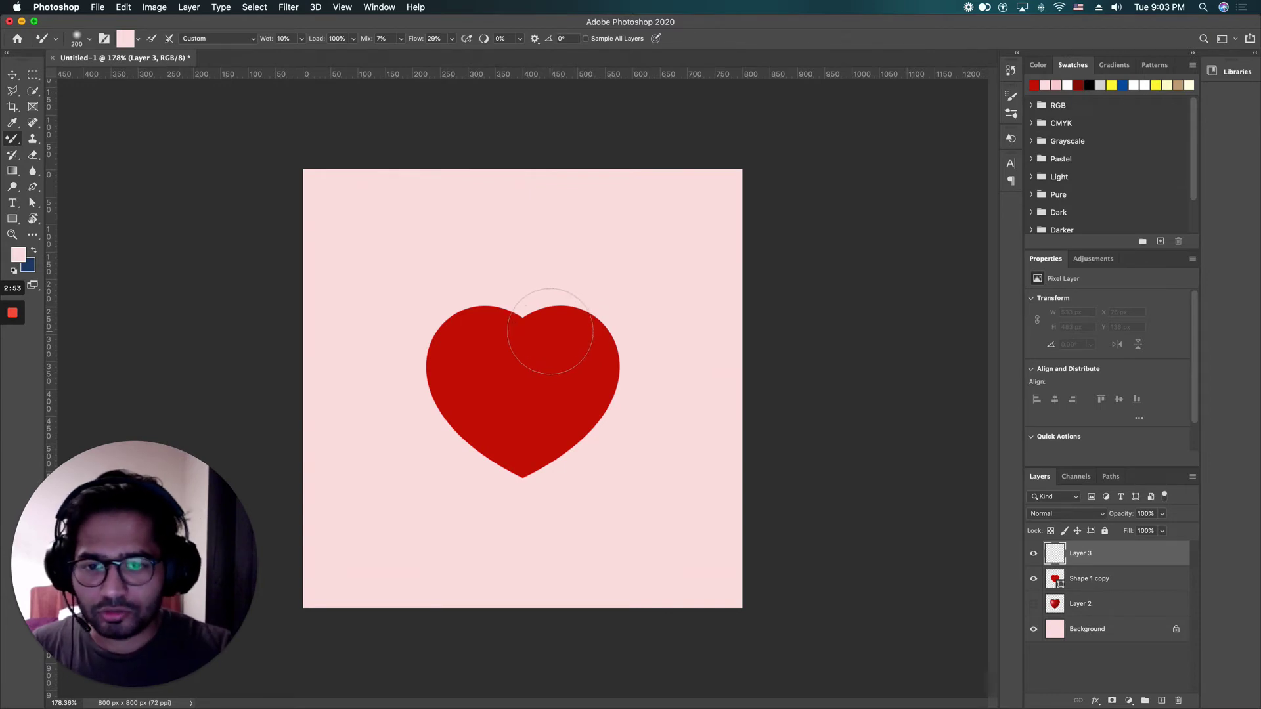
drag(563, 338, 578, 339)
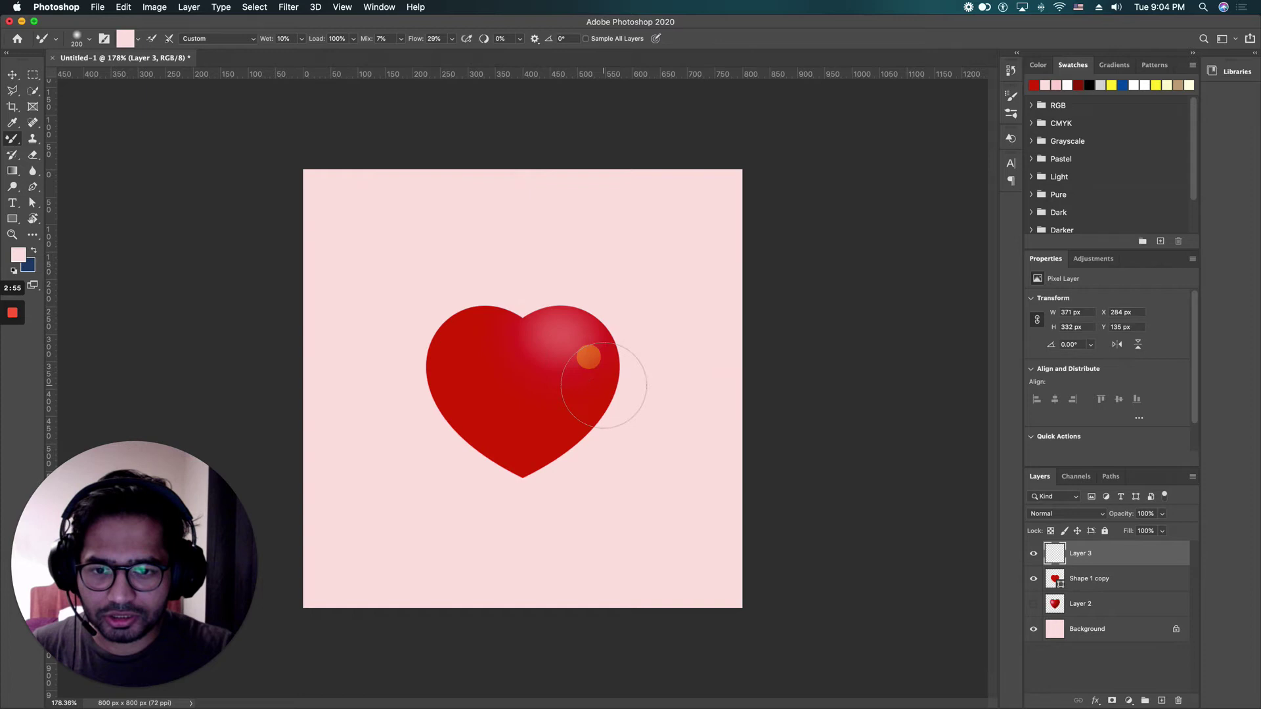
key(ctrl+z)
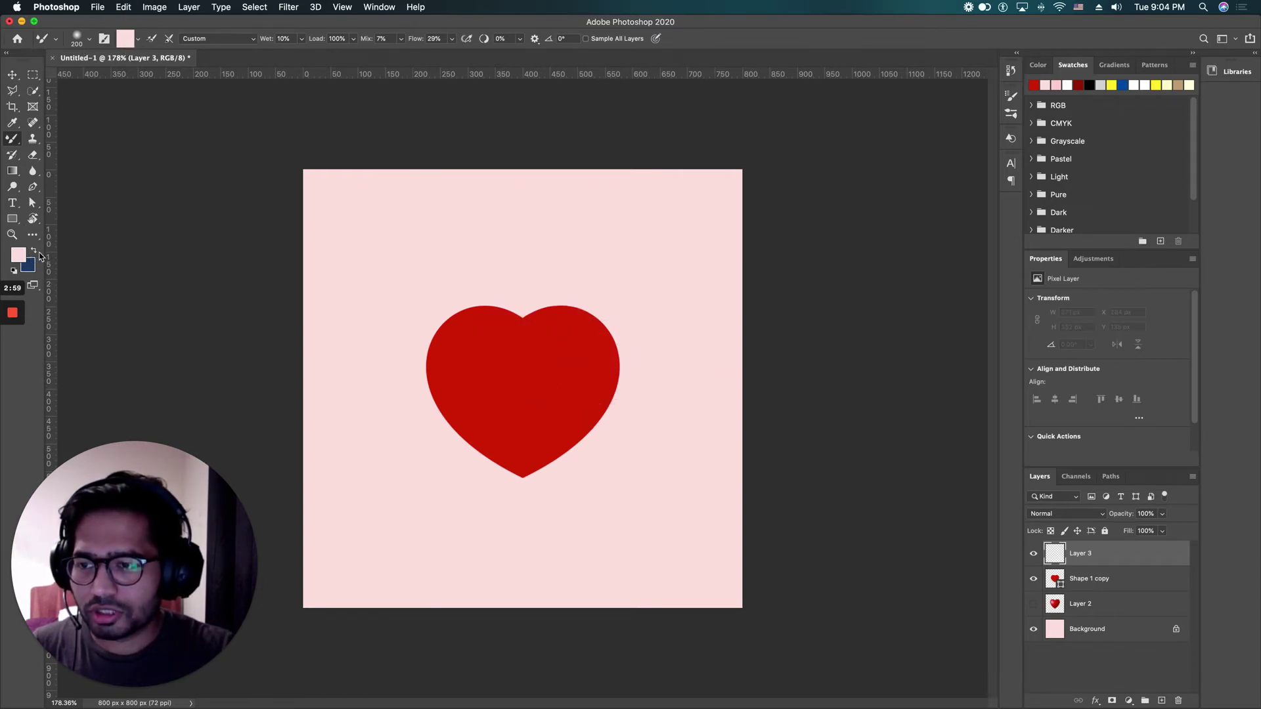
- Set the foreground colour to dark red, then undo a trial shading stroke on the heart
click(18, 255)
click(620, 342)
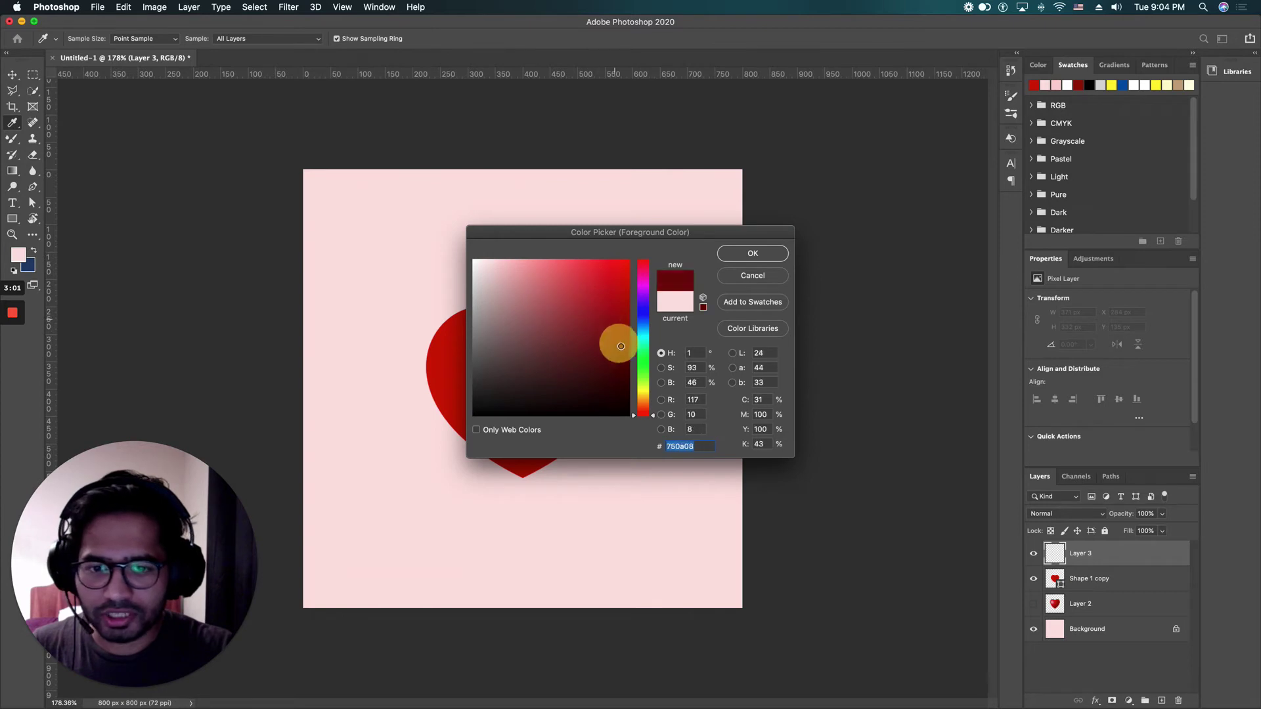
click(754, 254)
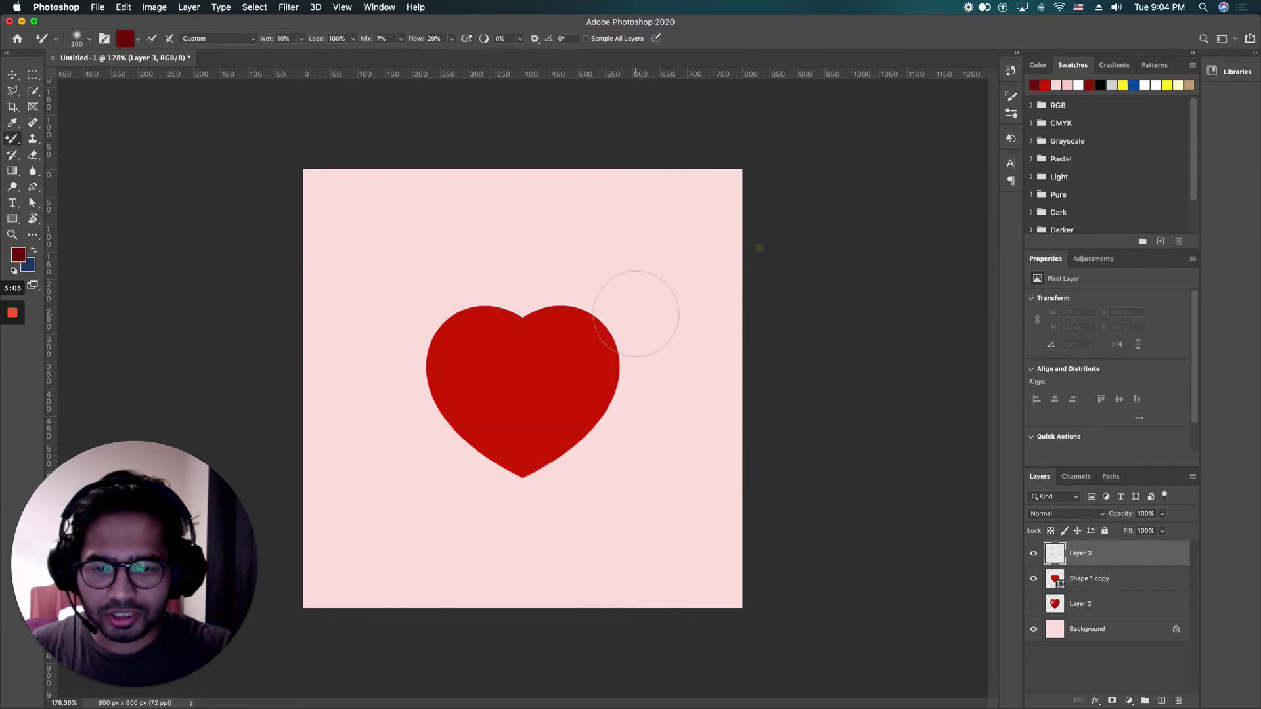
mouse_move(582, 339)
mouse_down()
mouse_move(583, 429)
mouse_move(563, 465)
mouse_up()
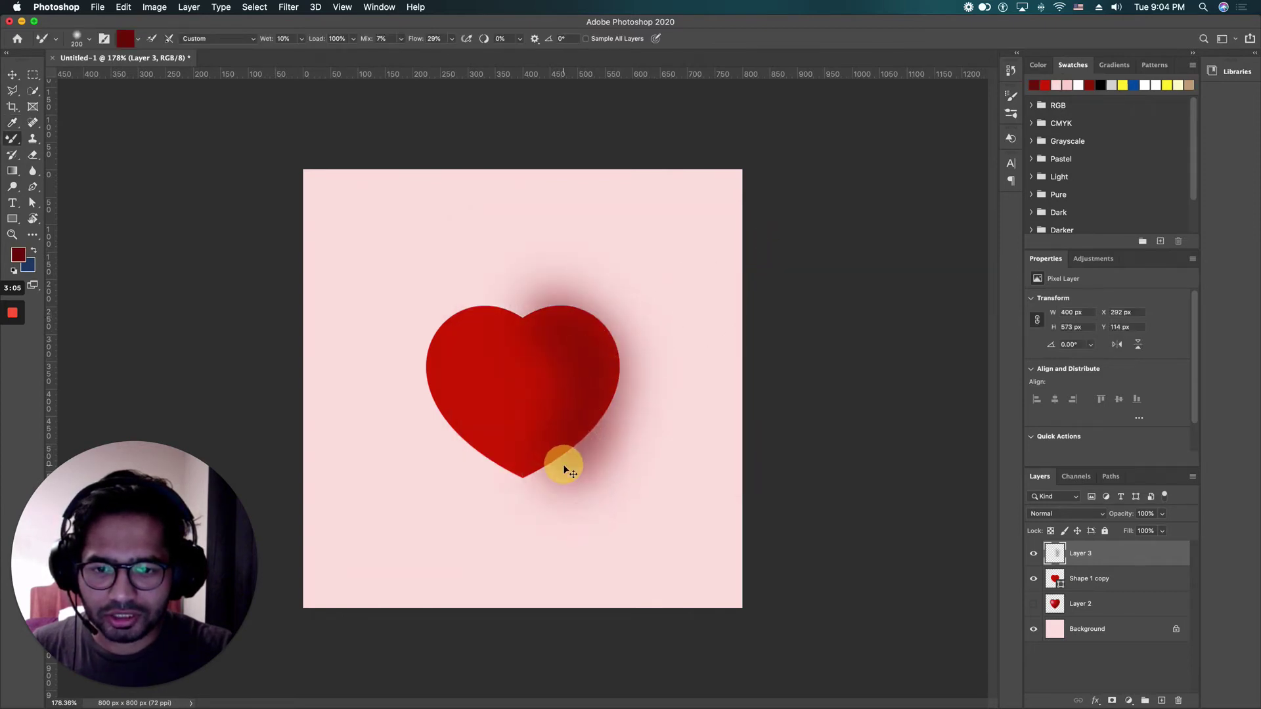
key(super+z)
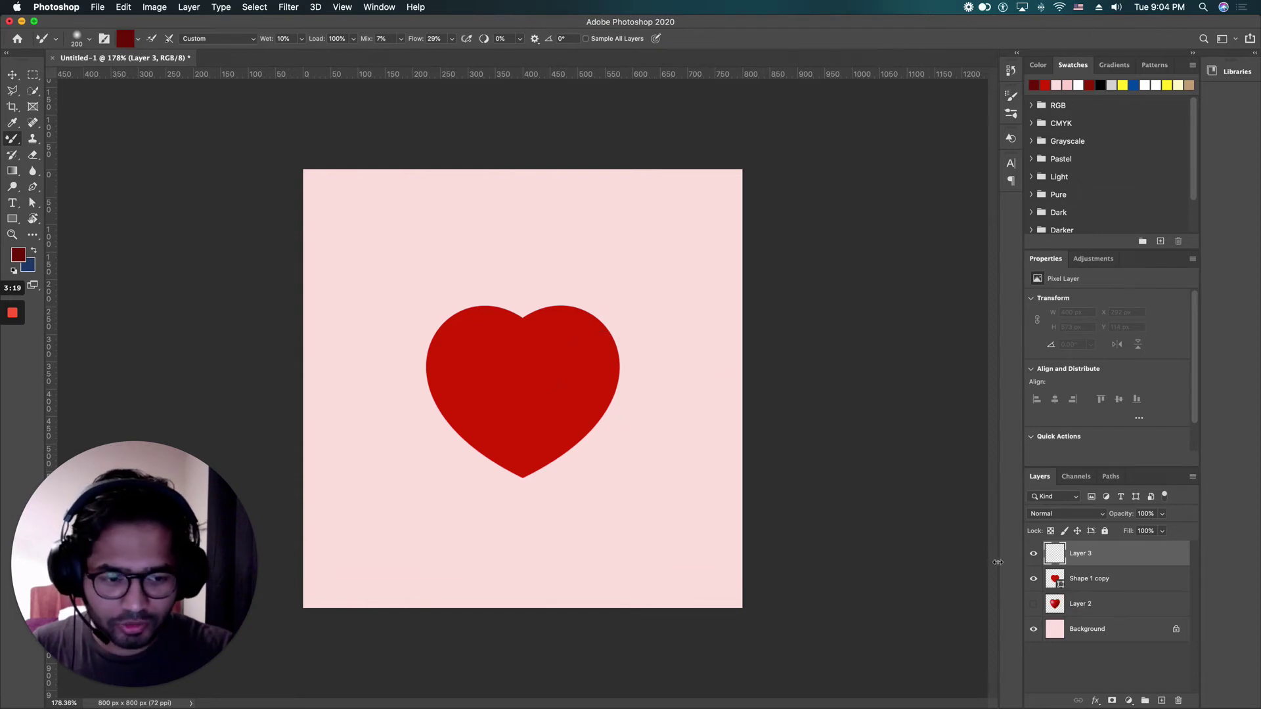
- Load the heart outline as a selection and paint trial dark red shading on its right side, then clear it
super+click(1059, 584)
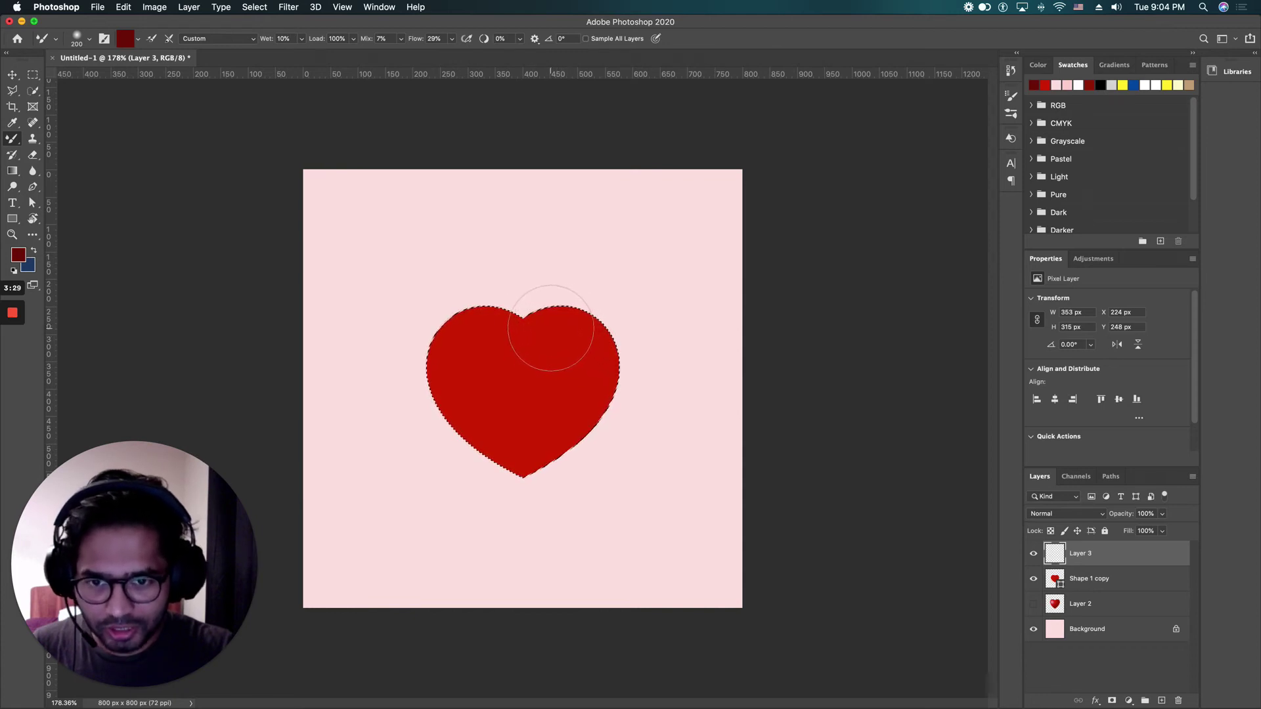
mouse_move(567, 463)
mouse_down()
mouse_move(492, 506)
mouse_move(571, 451)
mouse_up()
mouse_move(563, 344)
mouse_down()
mouse_move(599, 353)
mouse_move(587, 412)
mouse_move(471, 500)
mouse_up()
drag(586, 344, 484, 492)
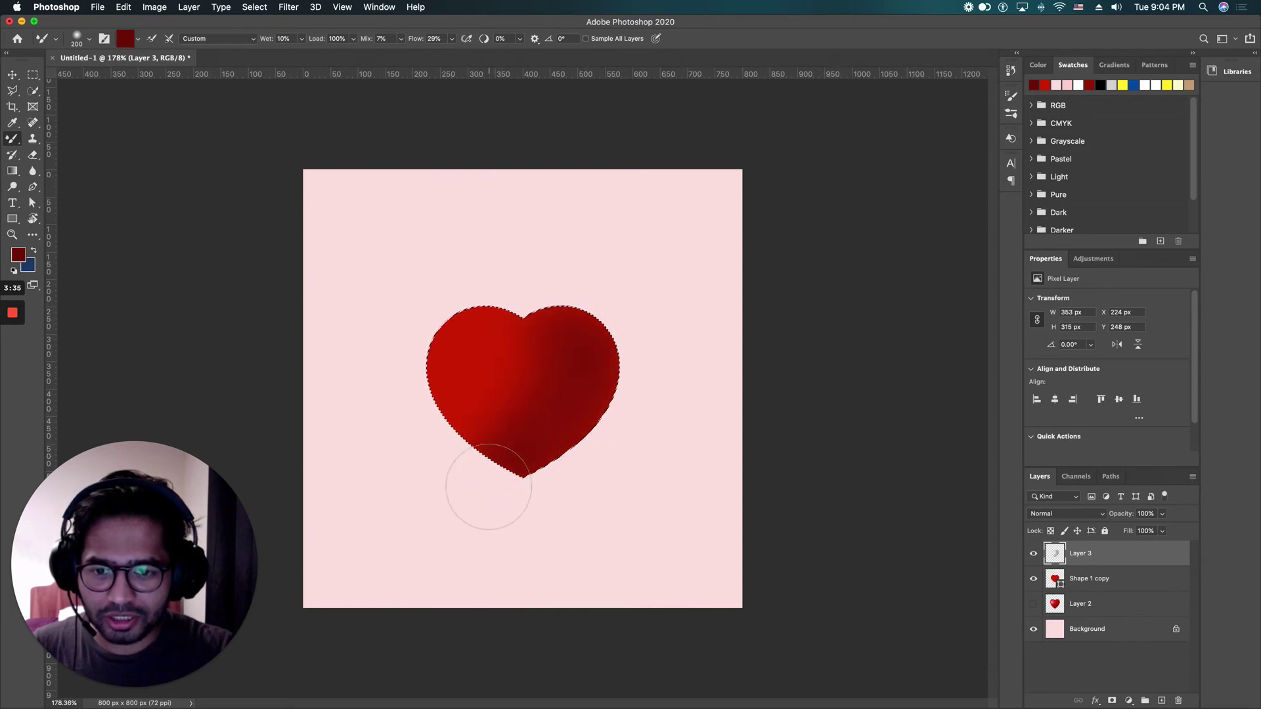
mouse_move(563, 296)
mouse_down()
mouse_move(601, 365)
mouse_move(586, 346)
mouse_move(575, 394)
mouse_move(470, 507)
mouse_up()
drag(601, 369, 558, 459)
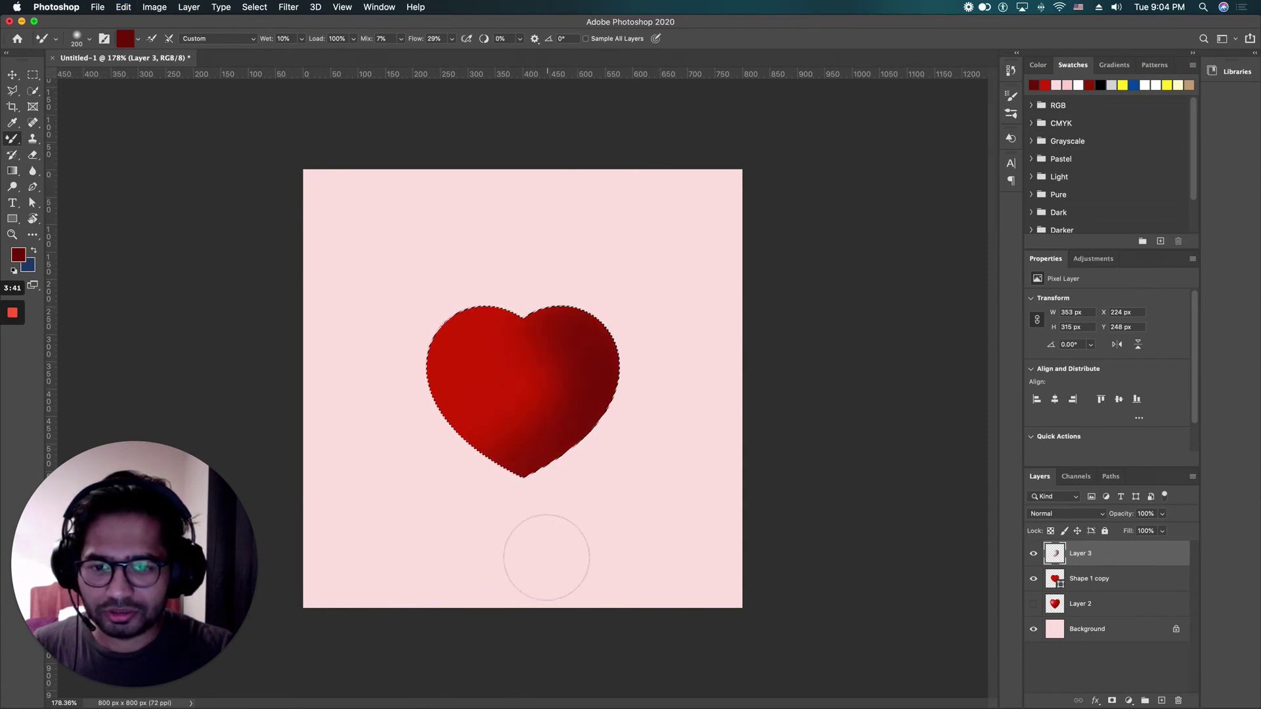
mouse_move(592, 298)
mouse_down()
mouse_move(587, 423)
mouse_move(529, 380)
mouse_move(495, 460)
mouse_move(538, 468)
mouse_move(561, 440)
mouse_move(553, 433)
mouse_move(636, 442)
mouse_up()
key(Delete)
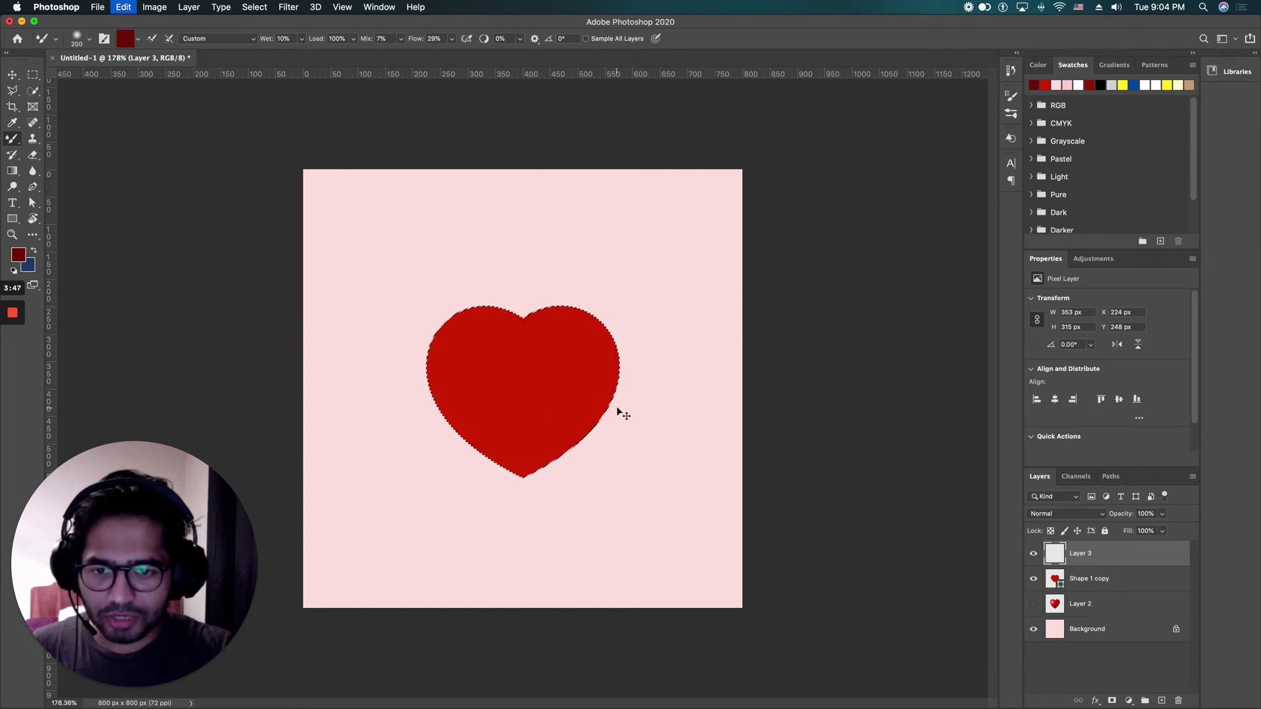
- Repaint darker red shading diagonally down the heart's right side to its lower right
mouse_move(591, 330)
mouse_down()
mouse_move(577, 412)
mouse_move(459, 515)
mouse_up()
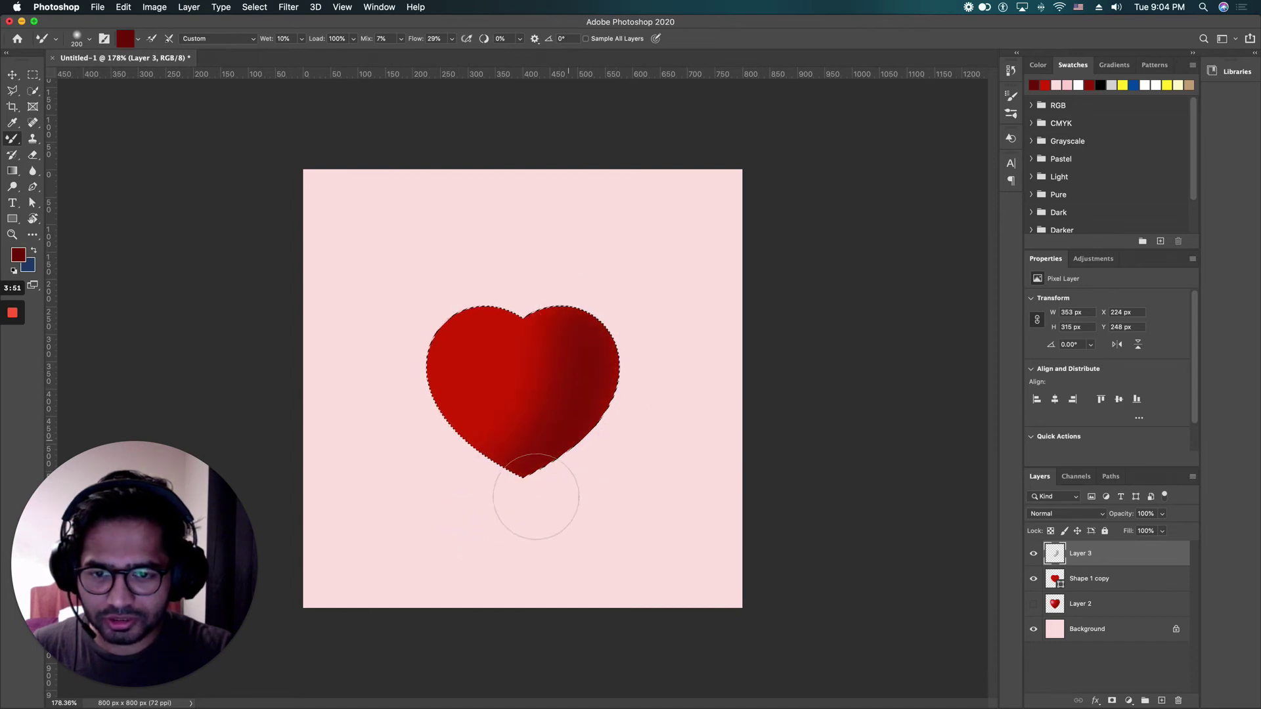
click(501, 521)
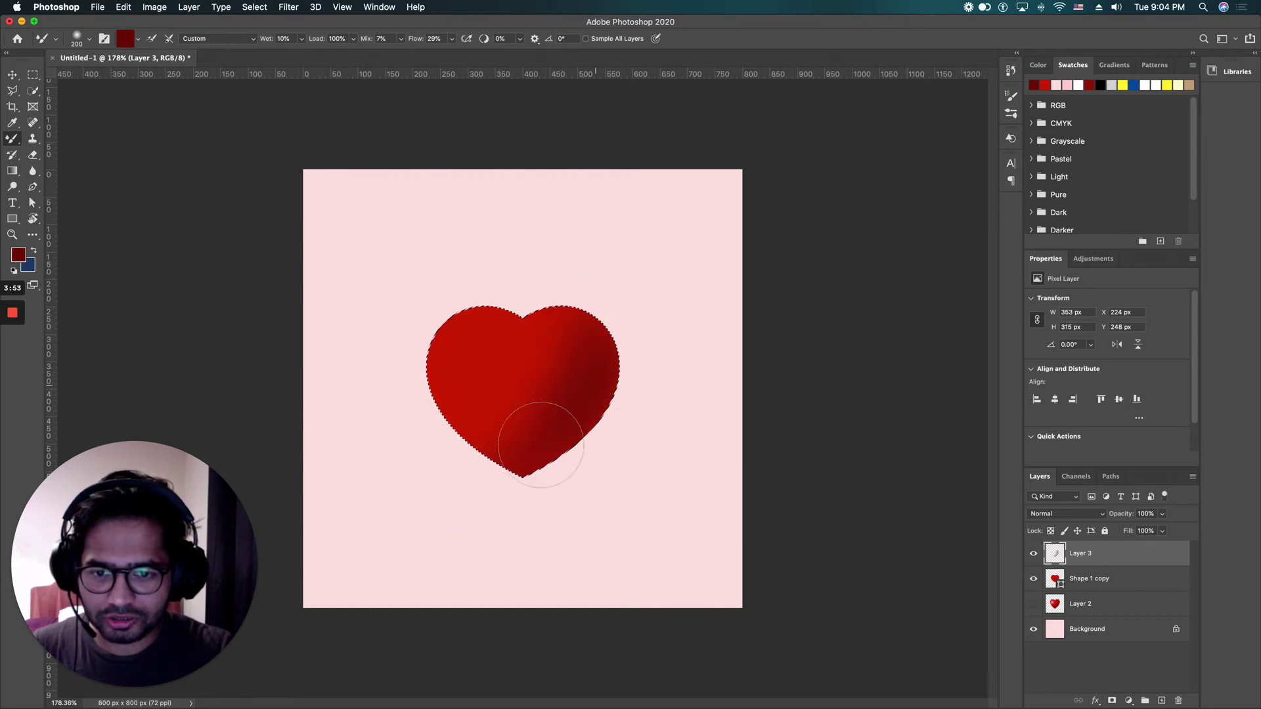
drag(597, 388, 567, 447)
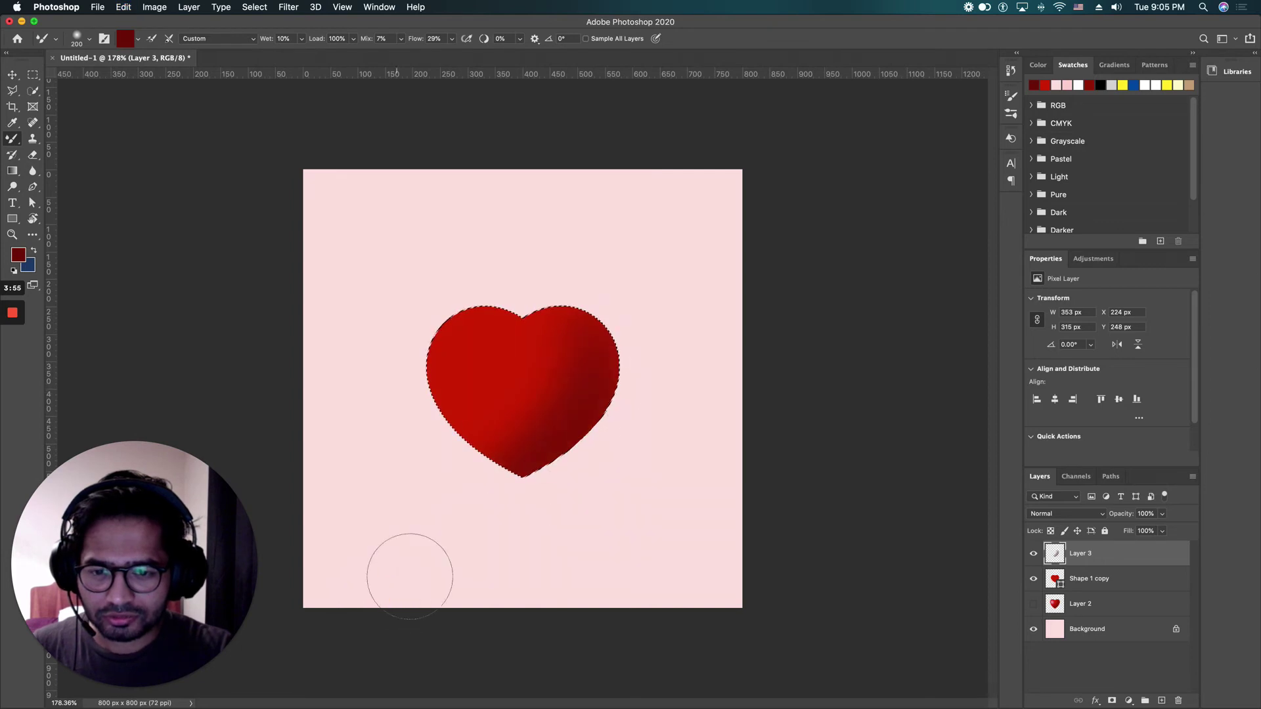
key(super+z)
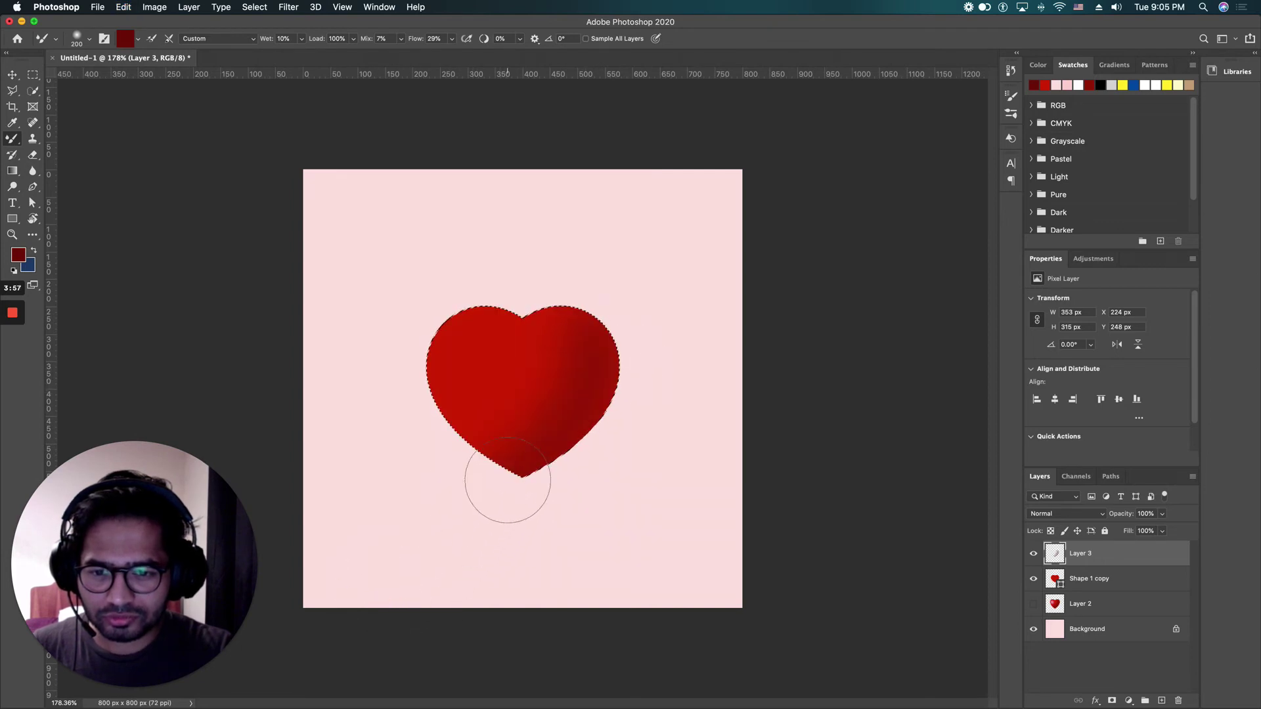
key(shift+super+z)
key(shift+super+z)
key(super+z)
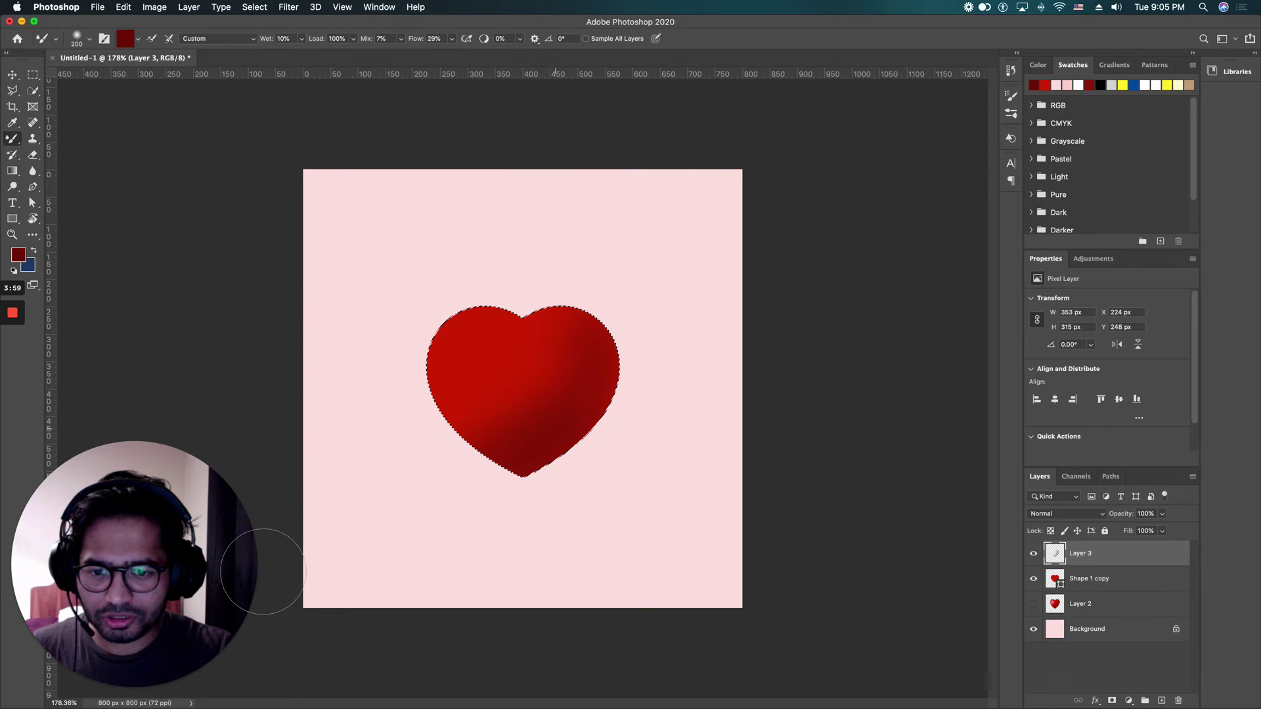
- On new Layer 4, paint a soft white highlight on the upper-left lobe with a 150 px brush, then deselect
click(1162, 701)
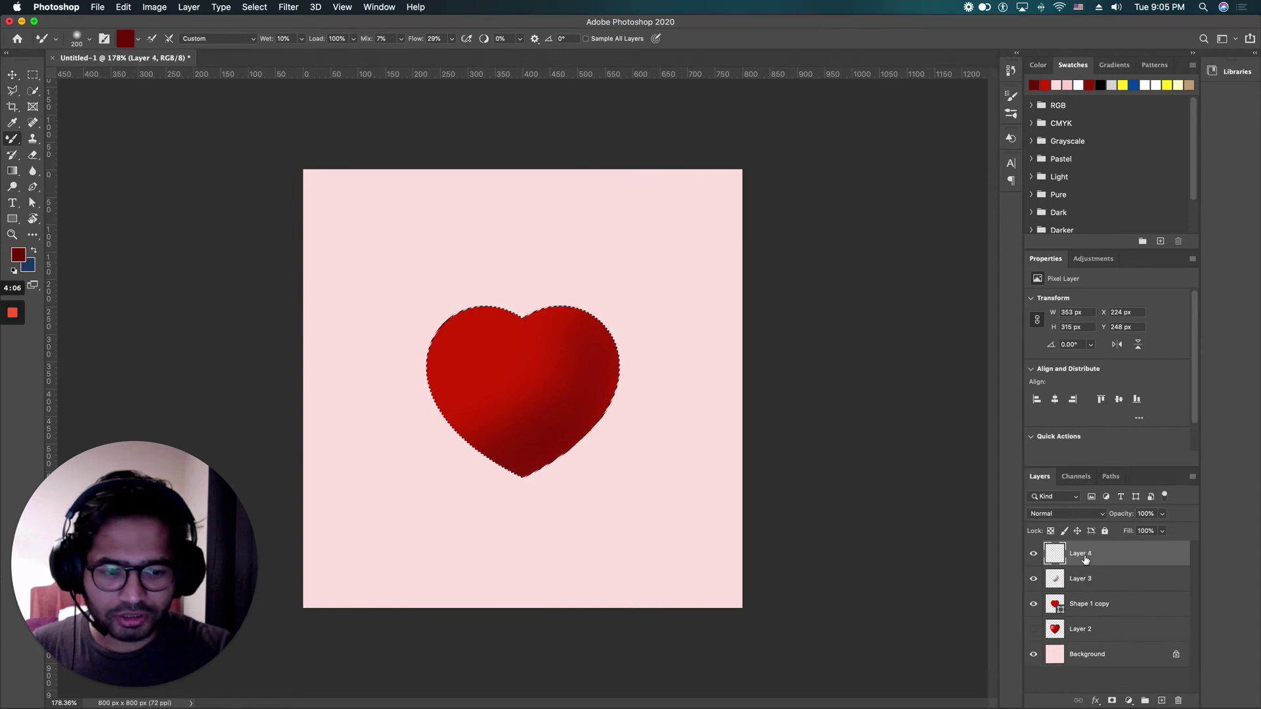
click(138, 38)
click(140, 44)
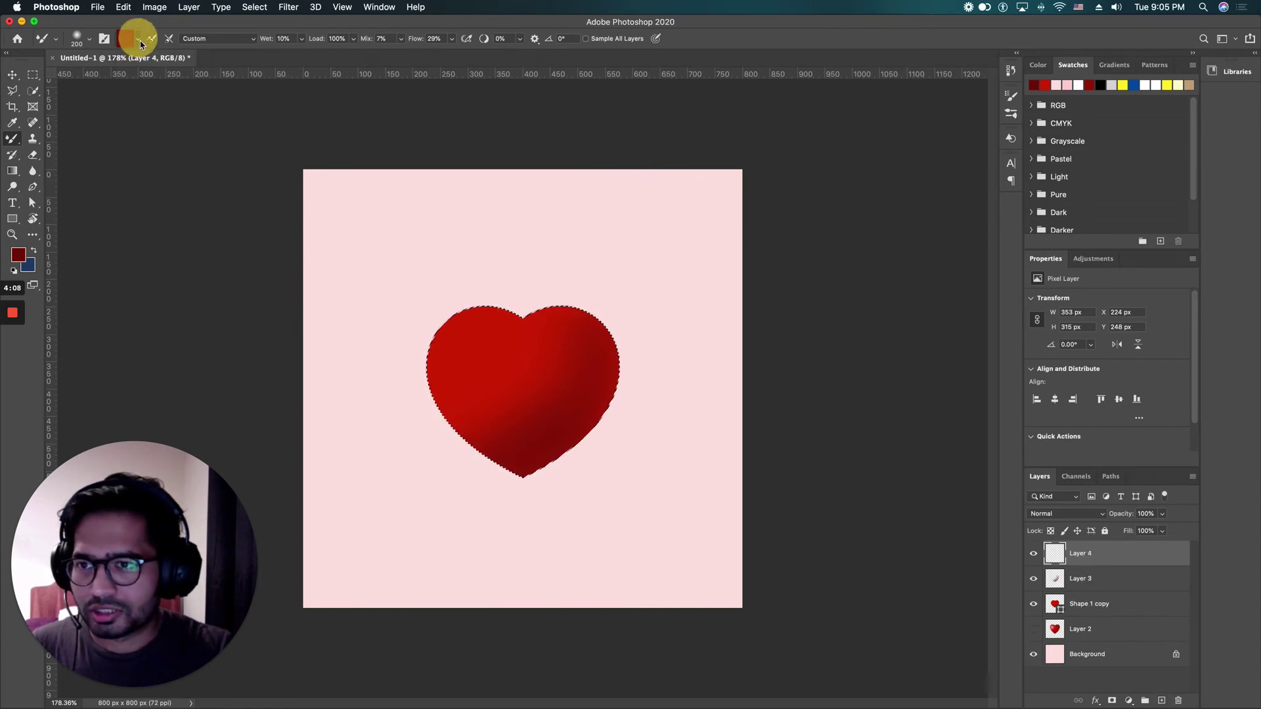
click(17, 254)
drag(479, 266, 389, 263)
click(753, 253)
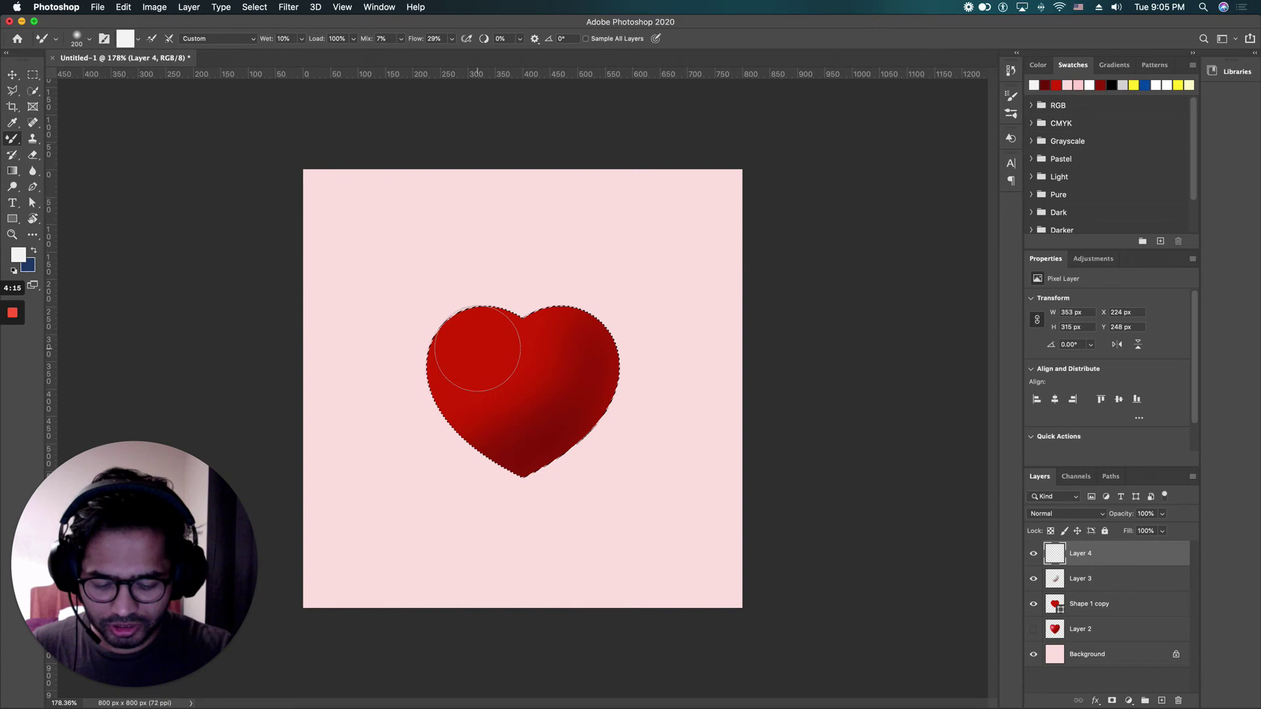
key(bracketleft)
key(bracketleft)
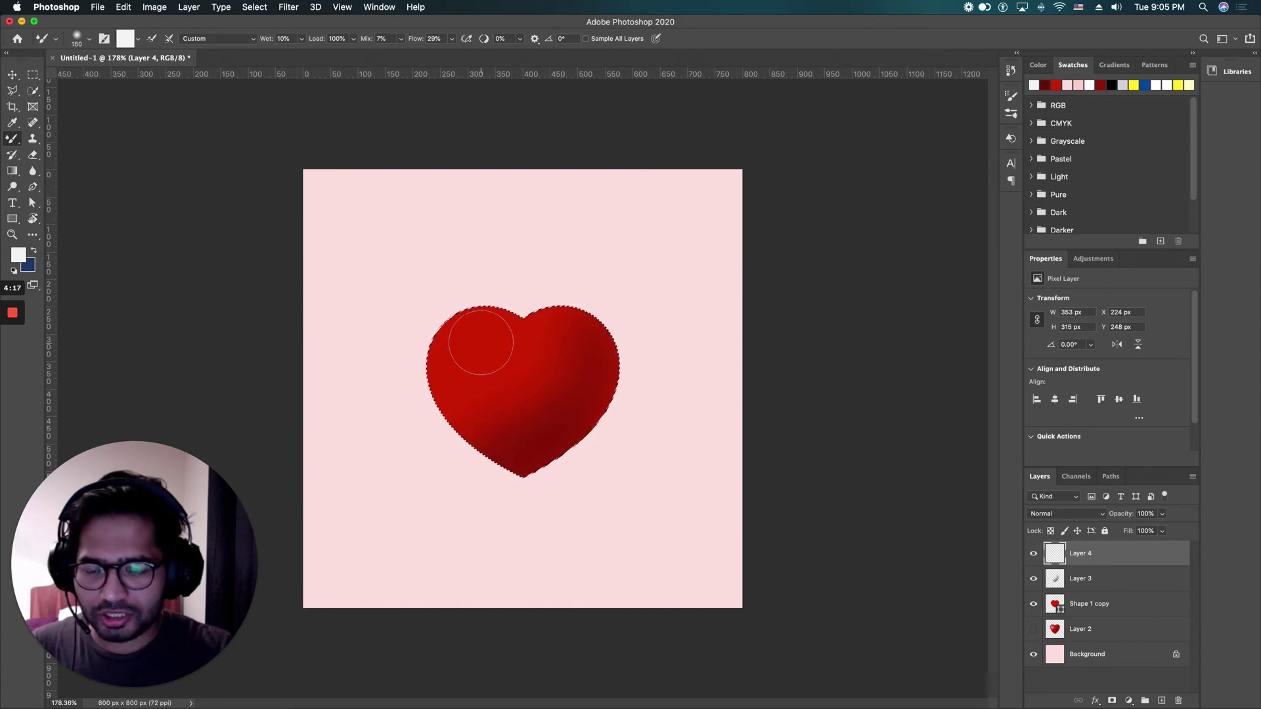
mouse_move(478, 344)
mouse_down()
mouse_move(443, 401)
mouse_move(480, 339)
mouse_move(463, 347)
mouse_move(470, 380)
mouse_move(486, 354)
mouse_move(483, 340)
mouse_move(453, 397)
mouse_move(471, 344)
mouse_move(456, 404)
mouse_up()
key(super+d)
key(v)
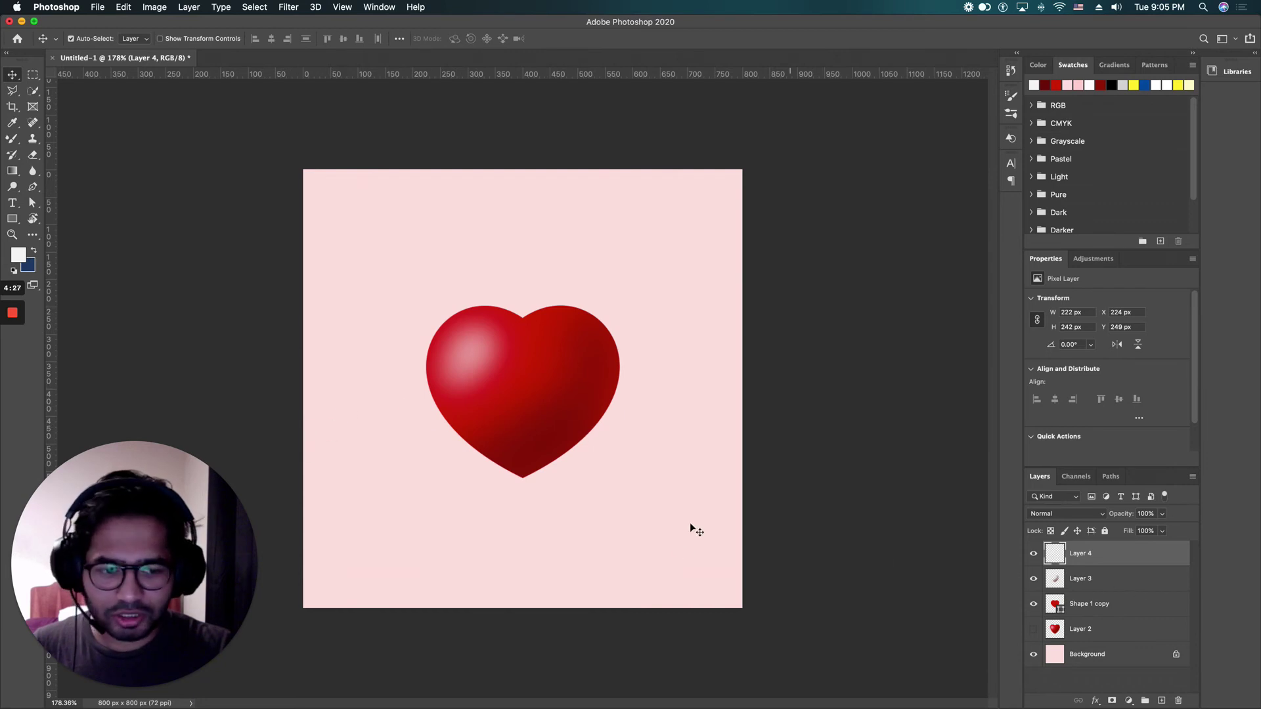
scroll(524, 416, down, 2)
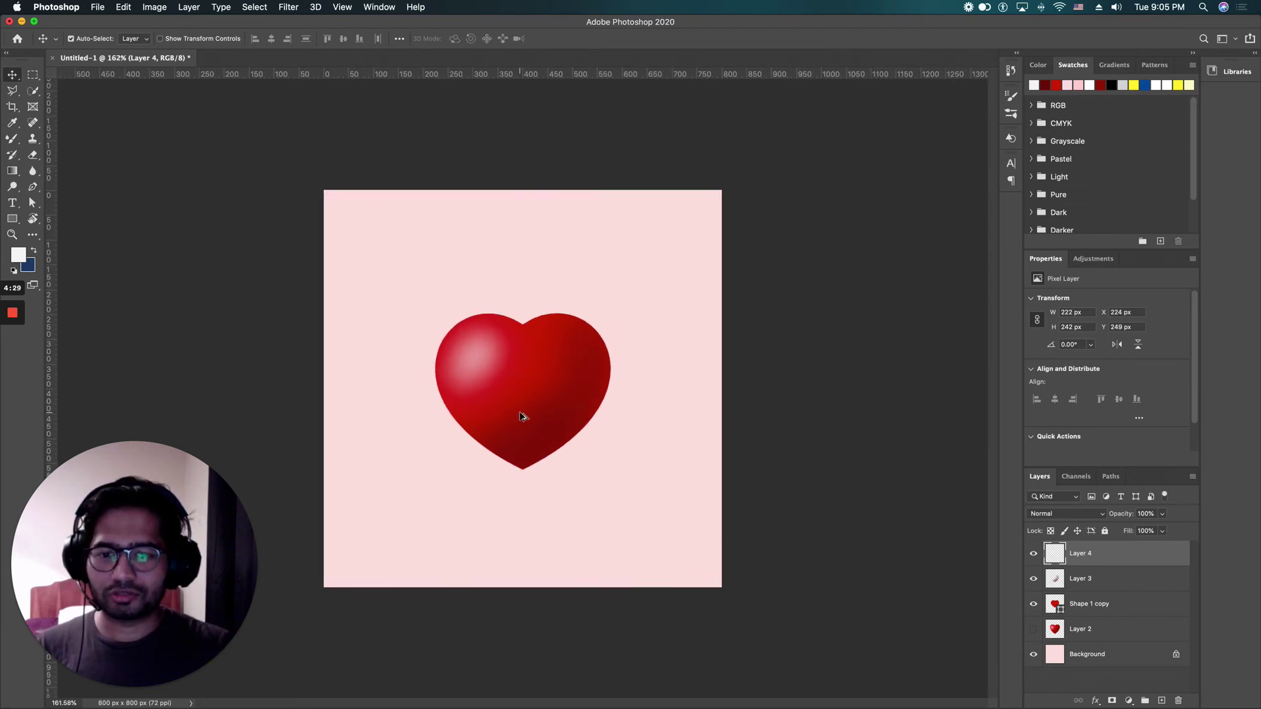
scroll(525, 415, up, 1)
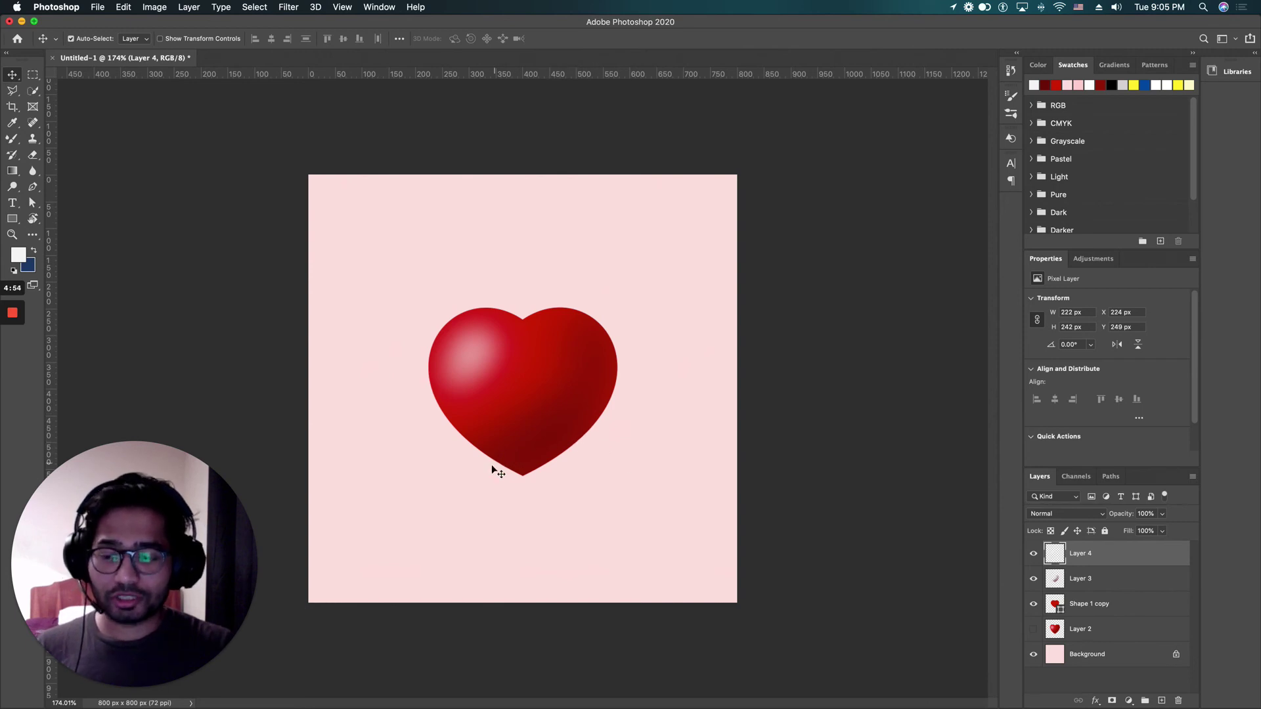
- Merge the Shape 1 copy, shading and highlight layers into one heart layer
click(1091, 606)
shift+click(1095, 555)
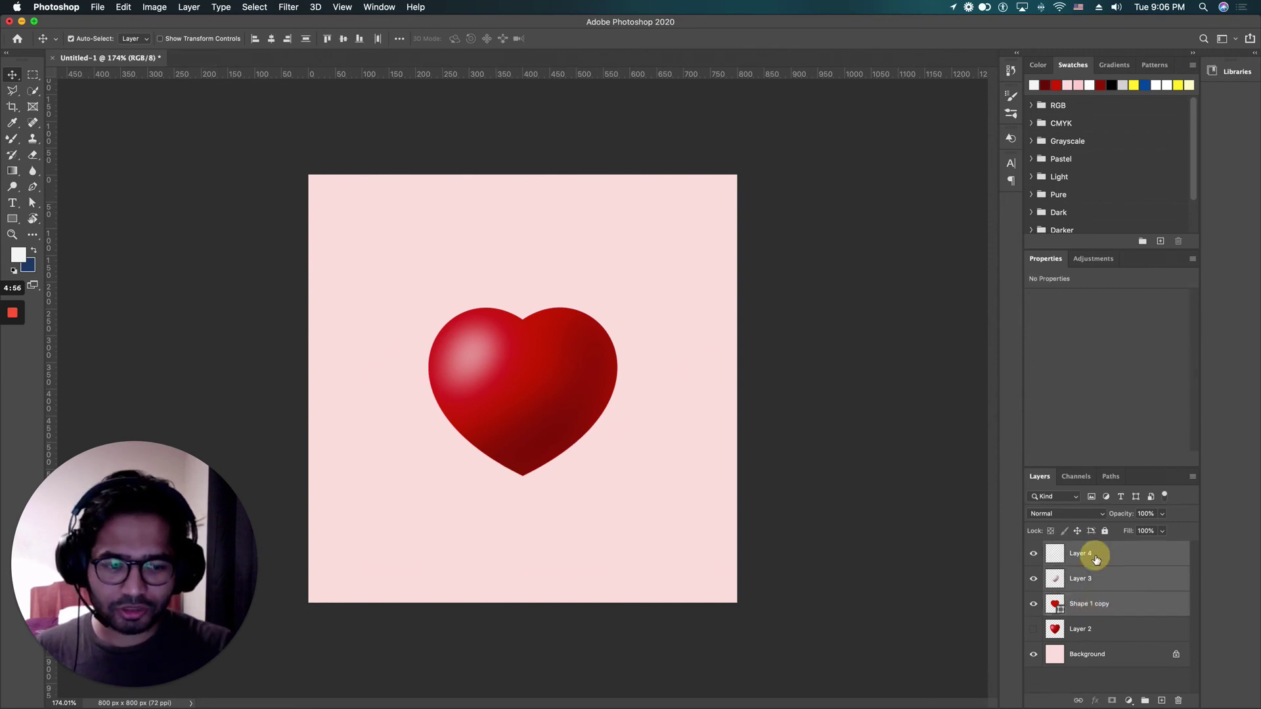
right_click(1095, 555)
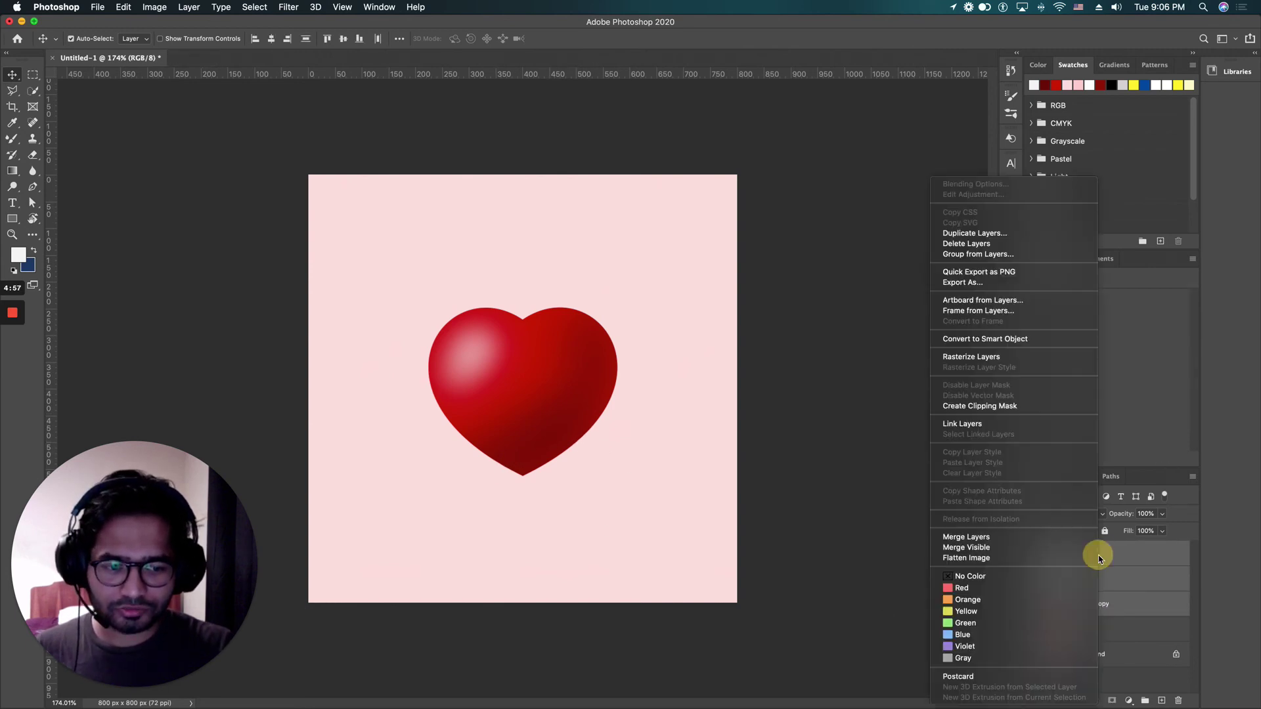
click(1003, 541)
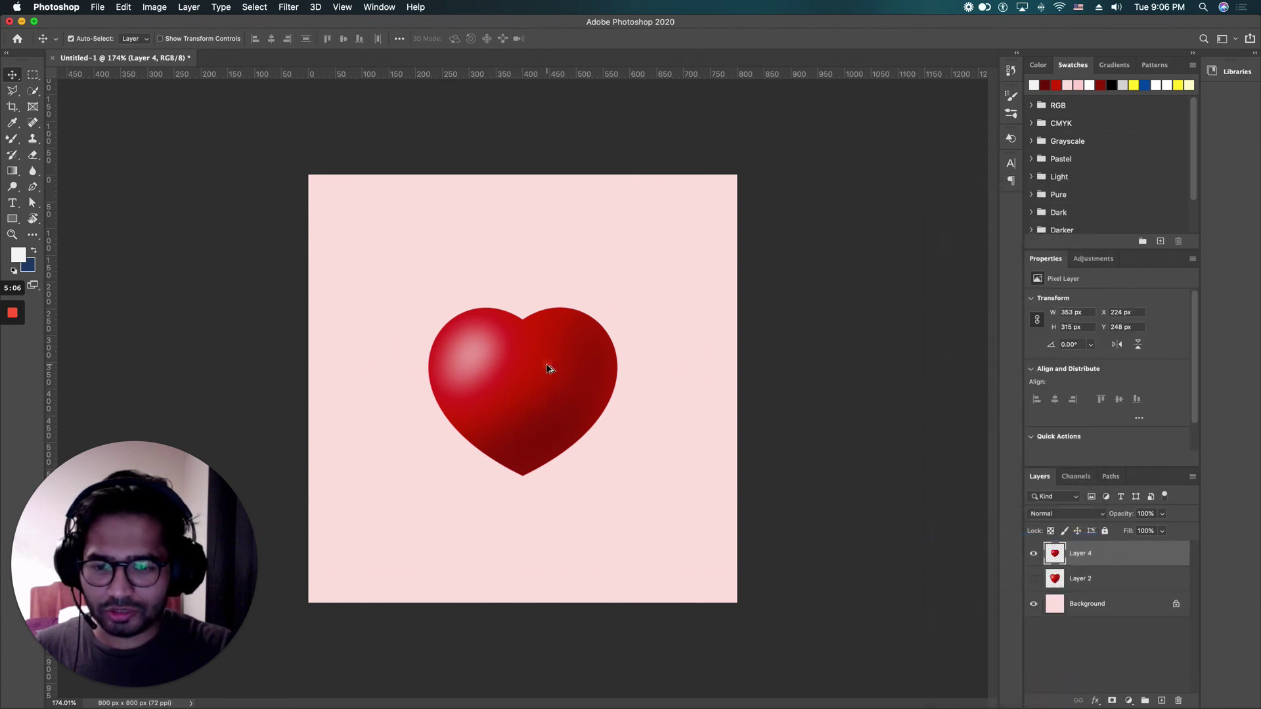
- Duplicate the heart, shrink the copy to about half size, and place it at the lower left
drag(547, 369, 437, 440)
key(ctrl+t)
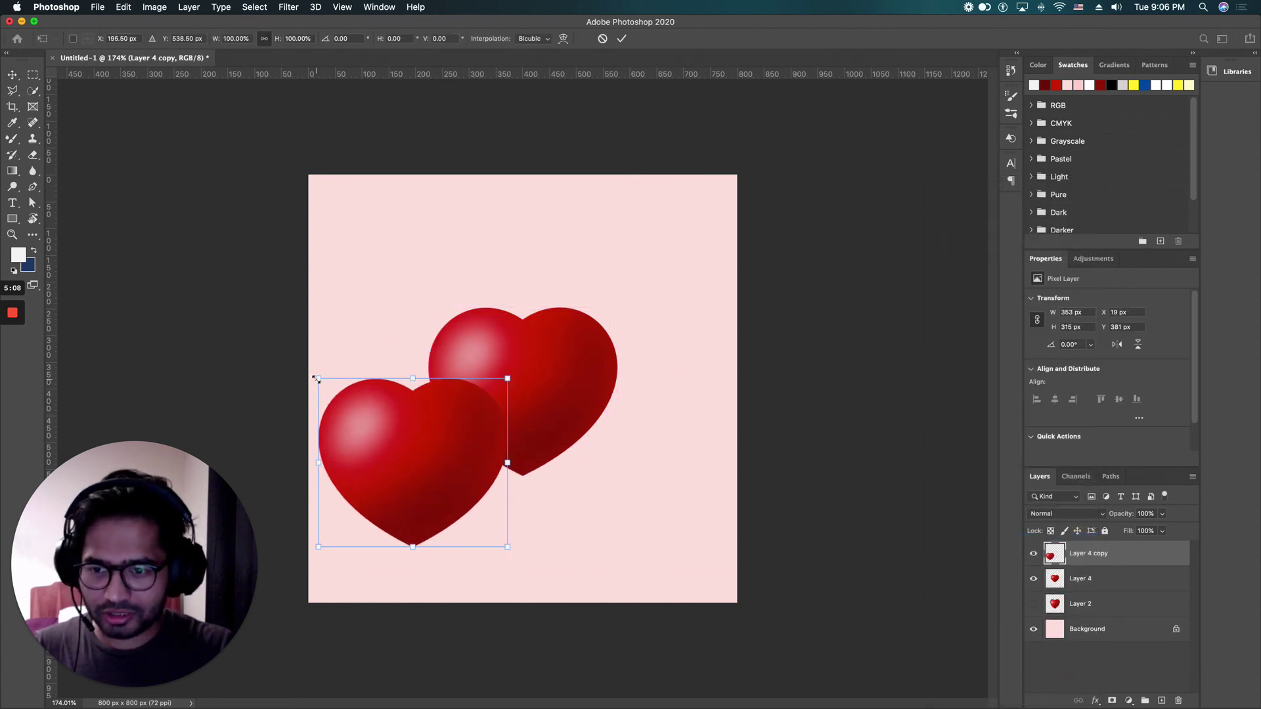
drag(316, 379, 412, 459)
drag(490, 518, 605, 427)
key(Return)
- Add another resized heart copy at the right and move its layer behind the big heart
click(465, 431)
key(ctrl+t)
drag(661, 392, 694, 360)
drag(643, 414, 613, 420)
key(Return)
drag(1084, 555, 1104, 610)
click(563, 417)
click(829, 440)
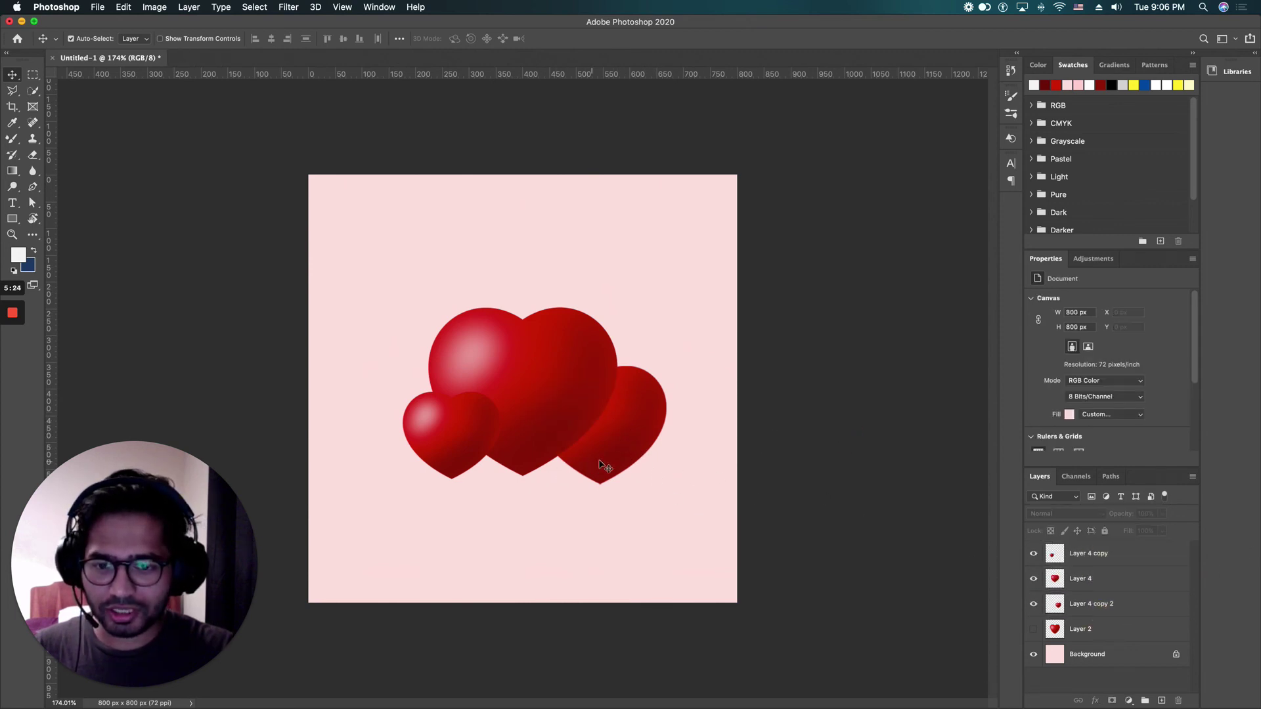
drag(604, 466, 610, 454)
click(622, 564)
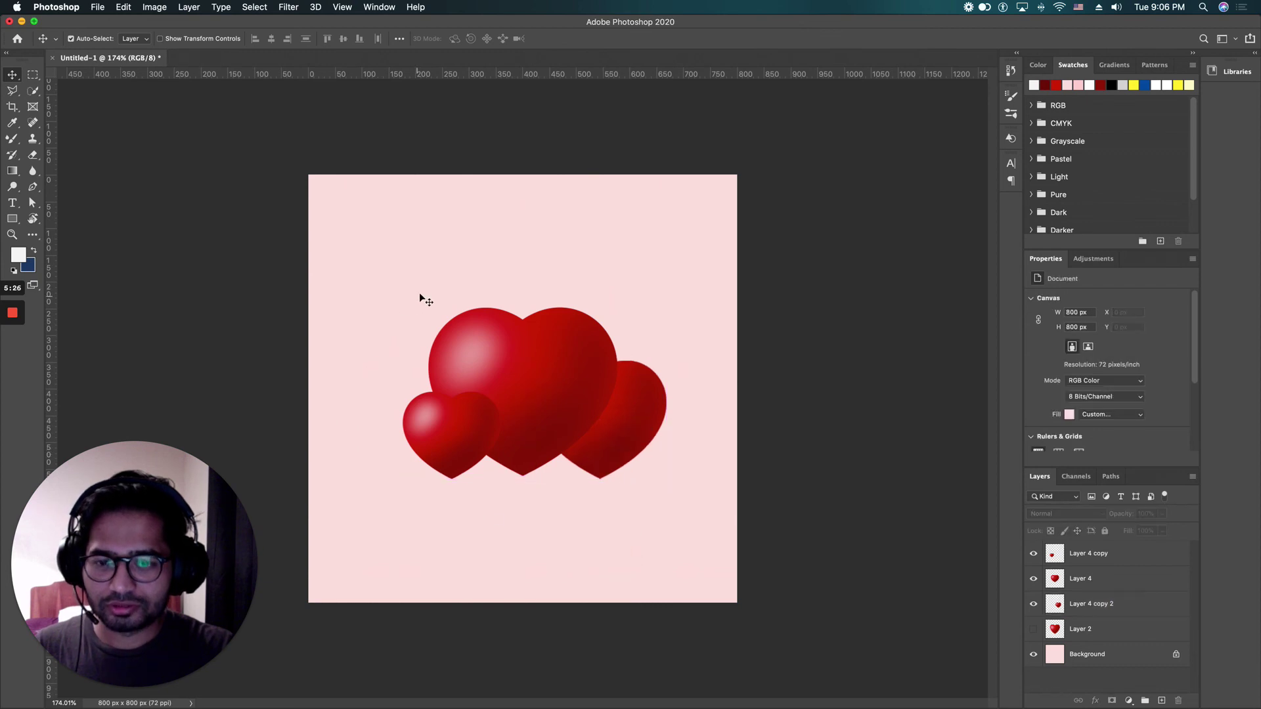
- Select all three hearts and shift the group to the left
drag(446, 327, 677, 488)
drag(559, 416, 544, 415)
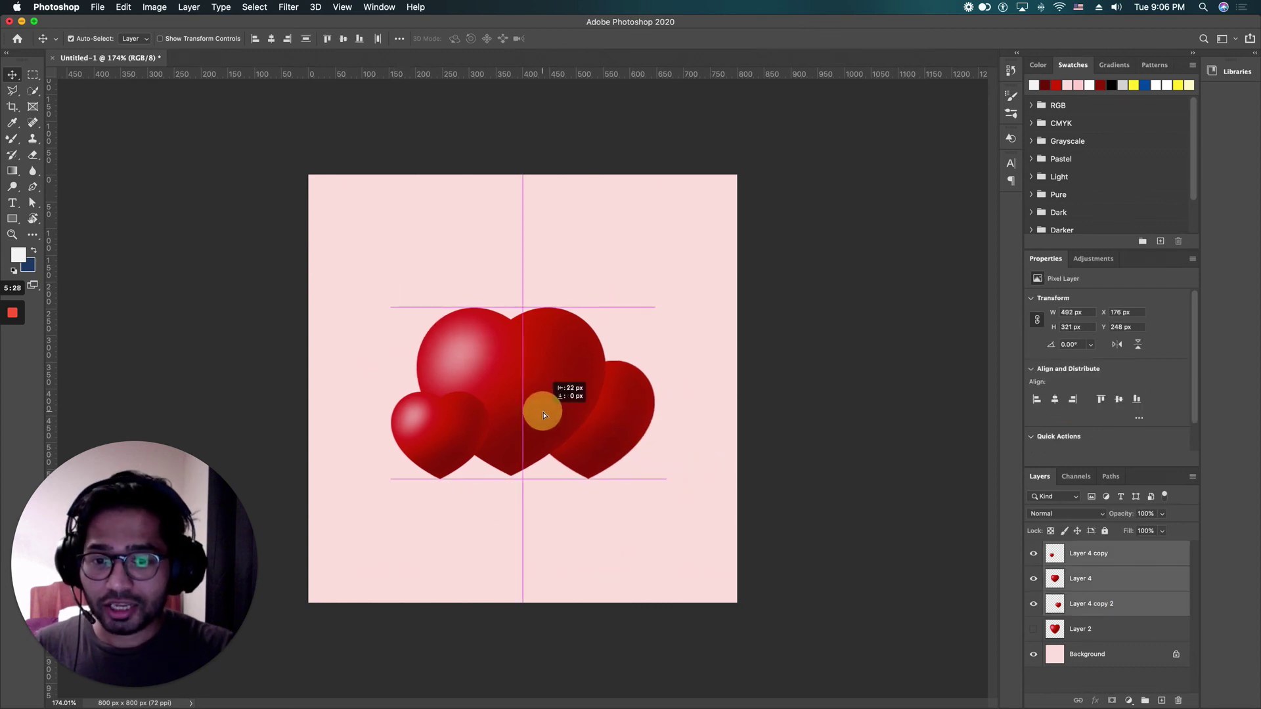
drag(461, 466, 440, 464)
click(563, 527)
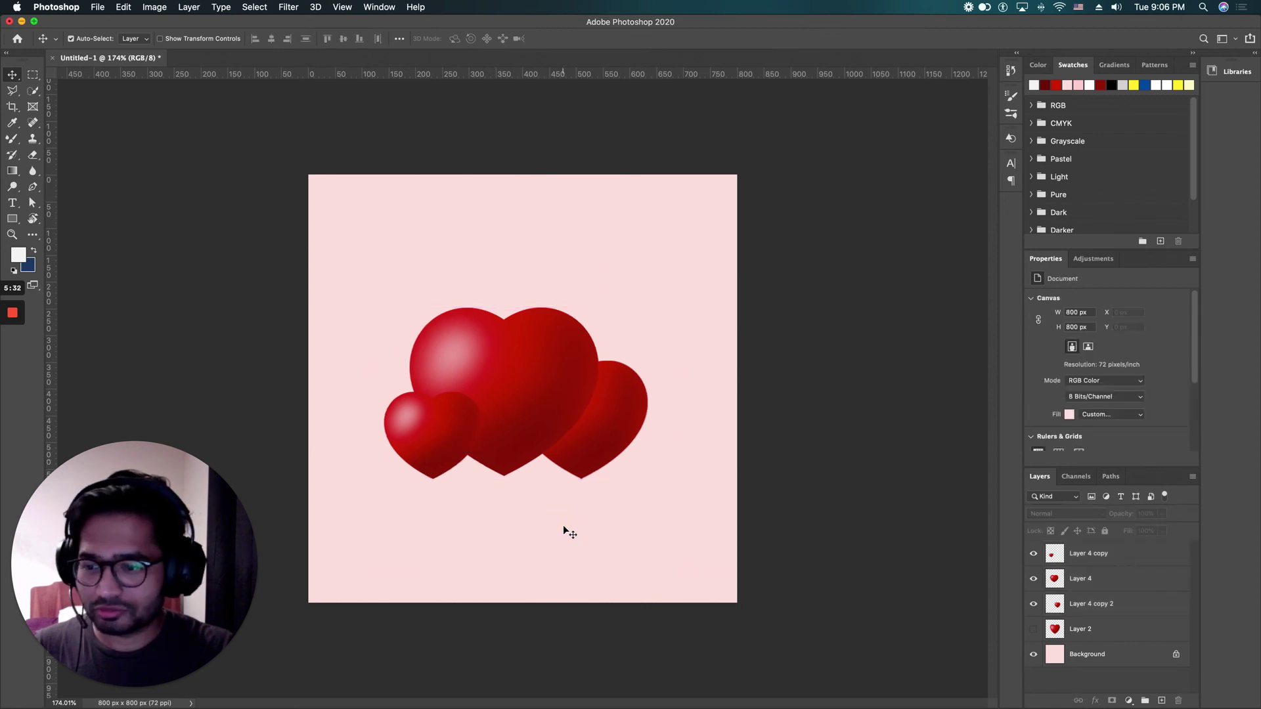